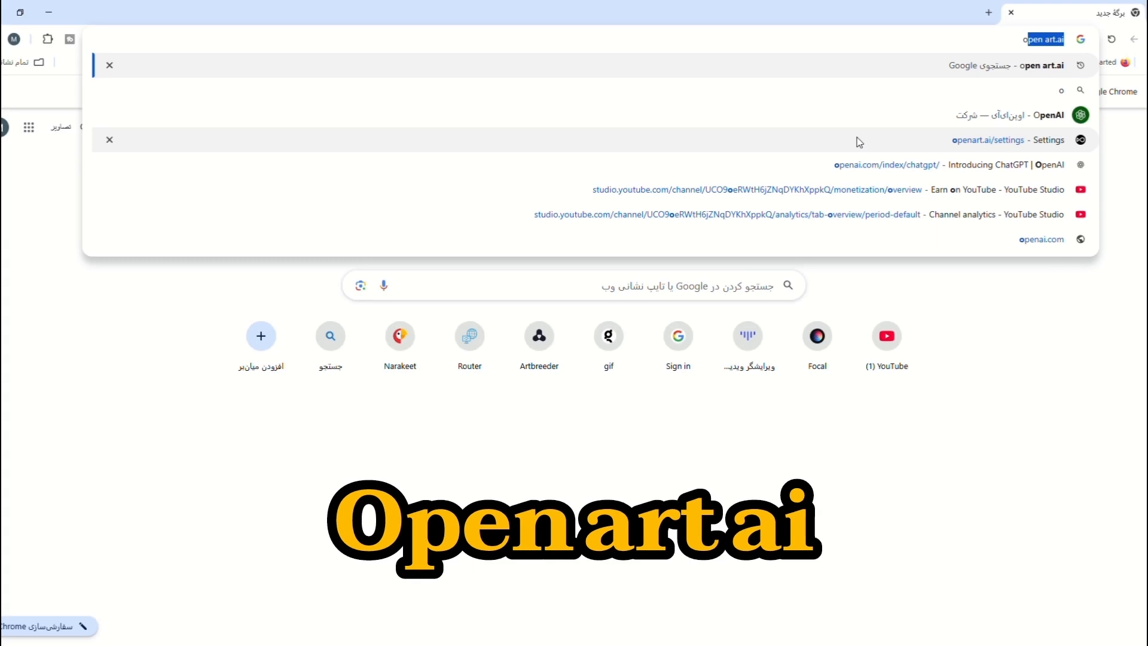
# Step: Search Google for "open art.ai" and open the OpenArt AI Art Generator site
pyautogui.press('Return')
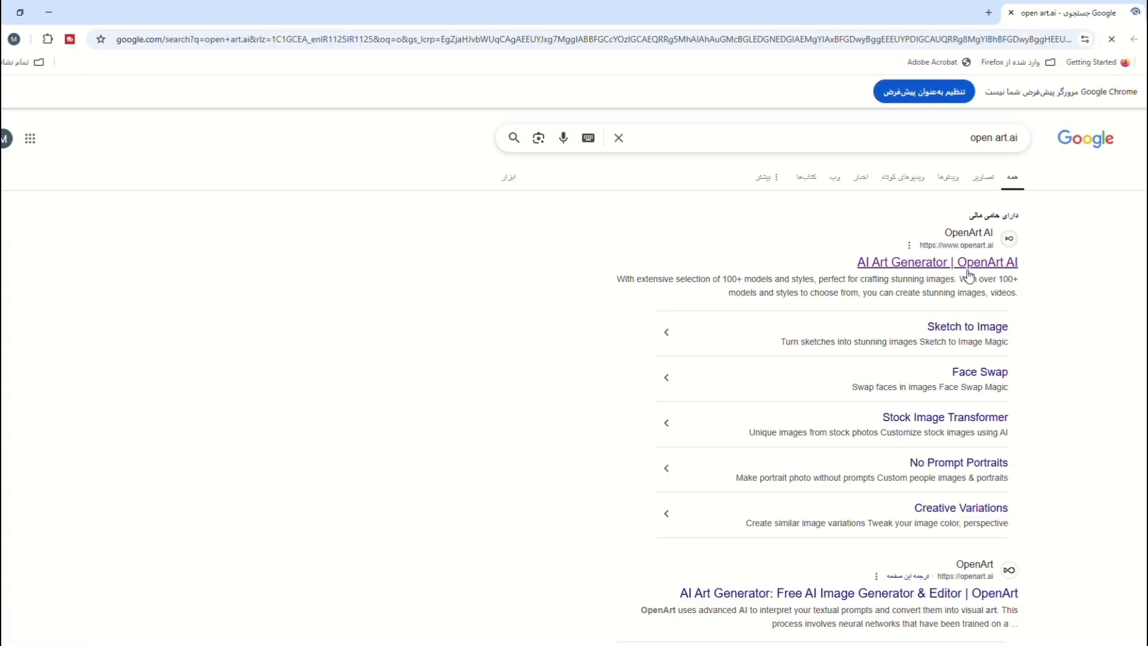
pyautogui.click(961, 267)
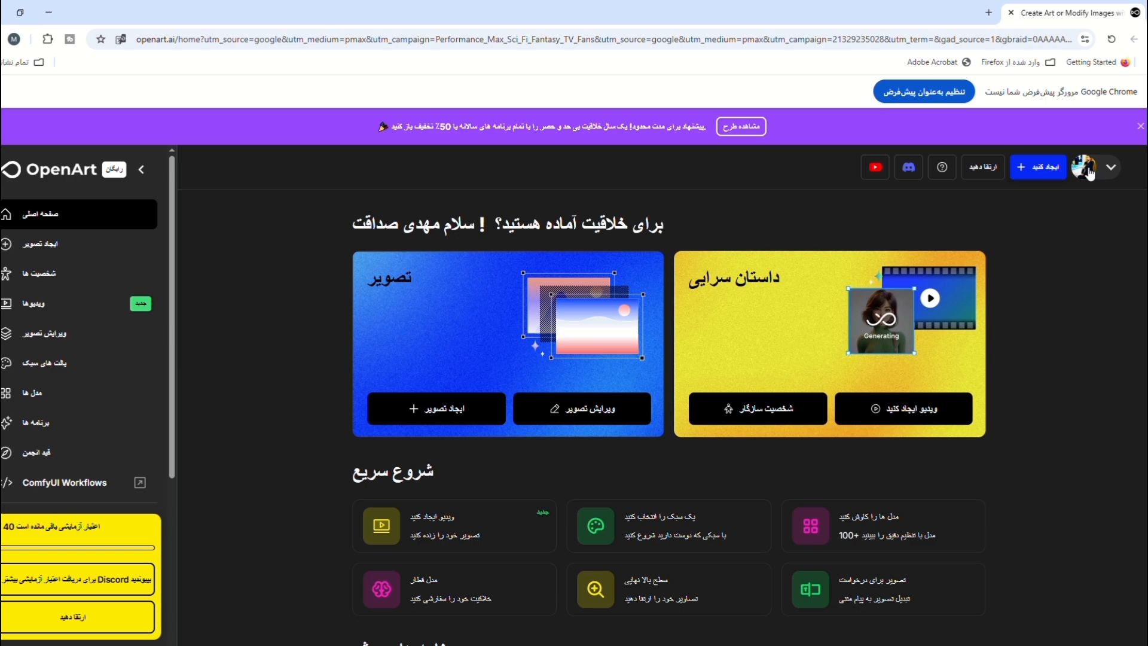
# Step: Browse the home page's featured apps, starter models and community image gallery
pyautogui.scroll(-2, 1082, 174)
pyautogui.scroll(-5, 670, 395)
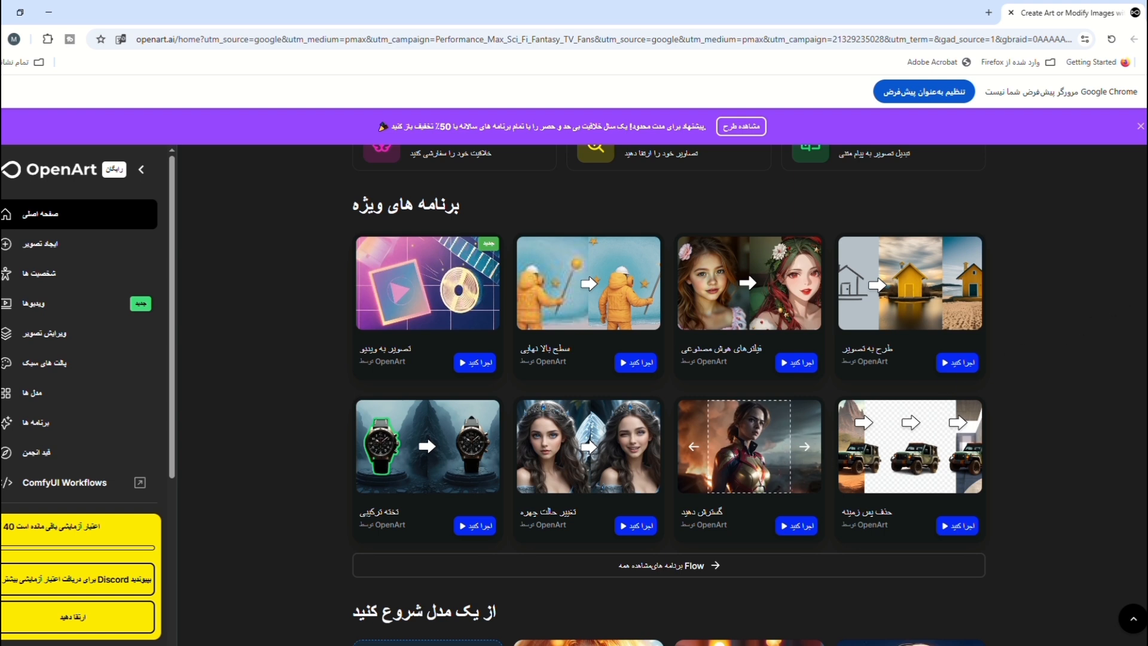
pyautogui.scroll(-10, 669, 395)
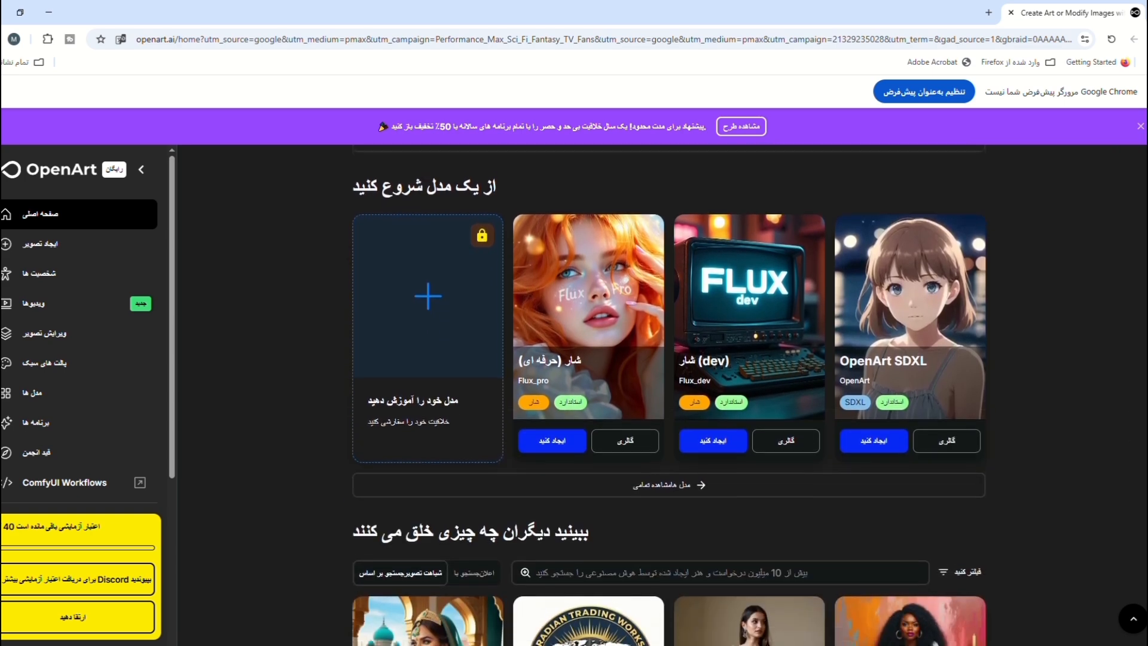
pyautogui.scroll(-3, 669, 394)
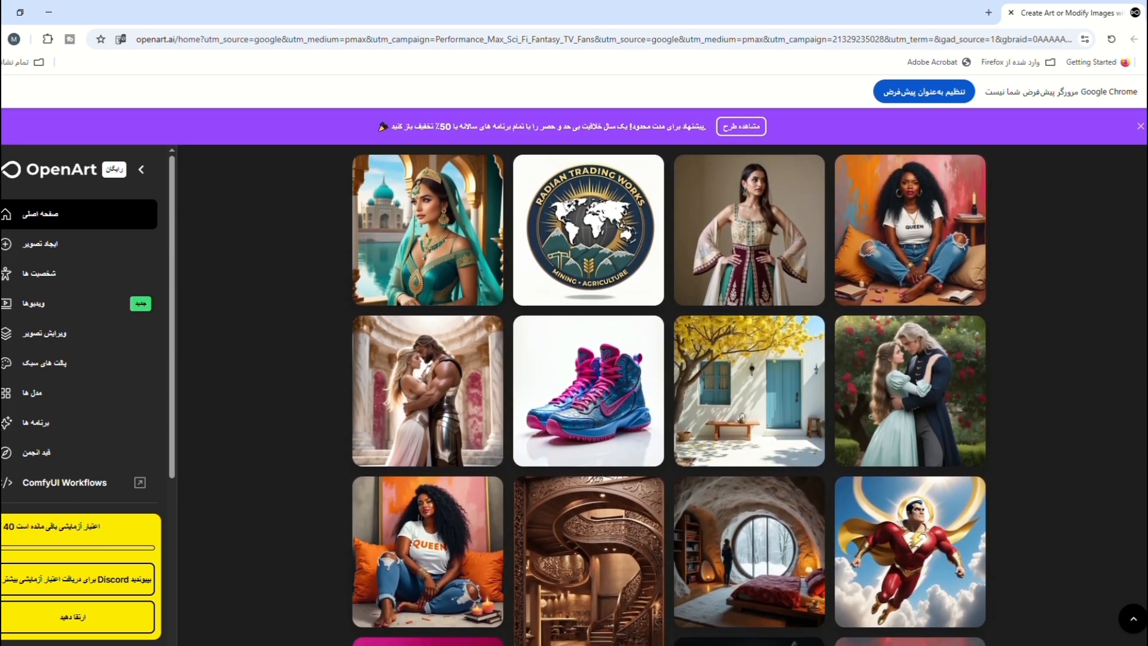
pyautogui.scroll(-2, 669, 395)
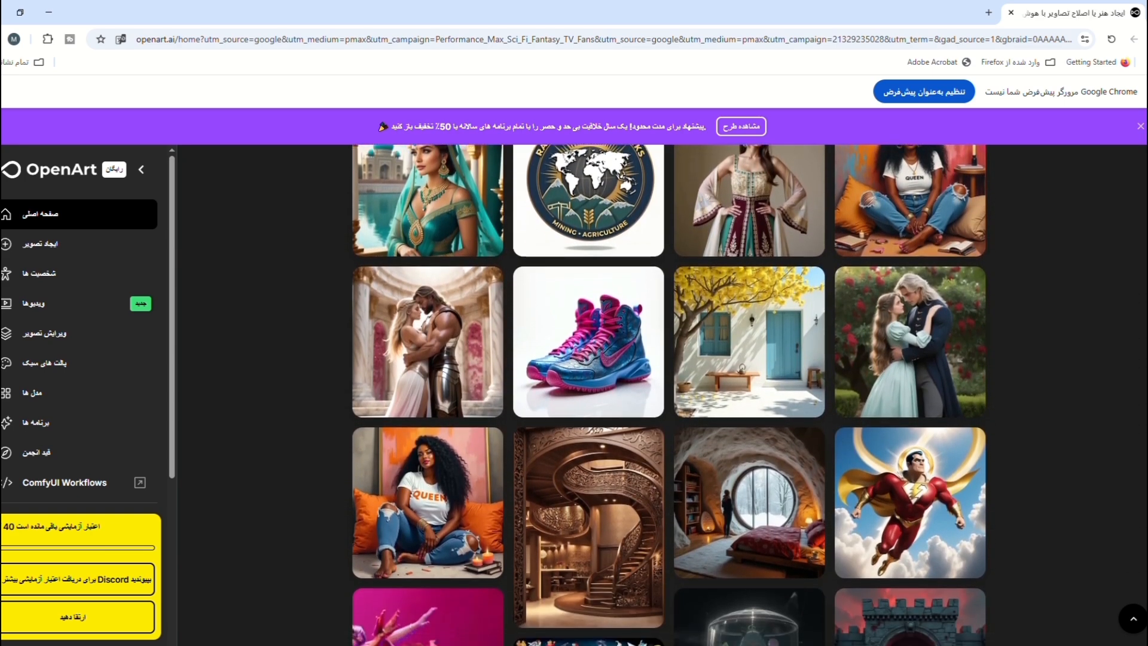
pyautogui.scroll(-7, 670, 395)
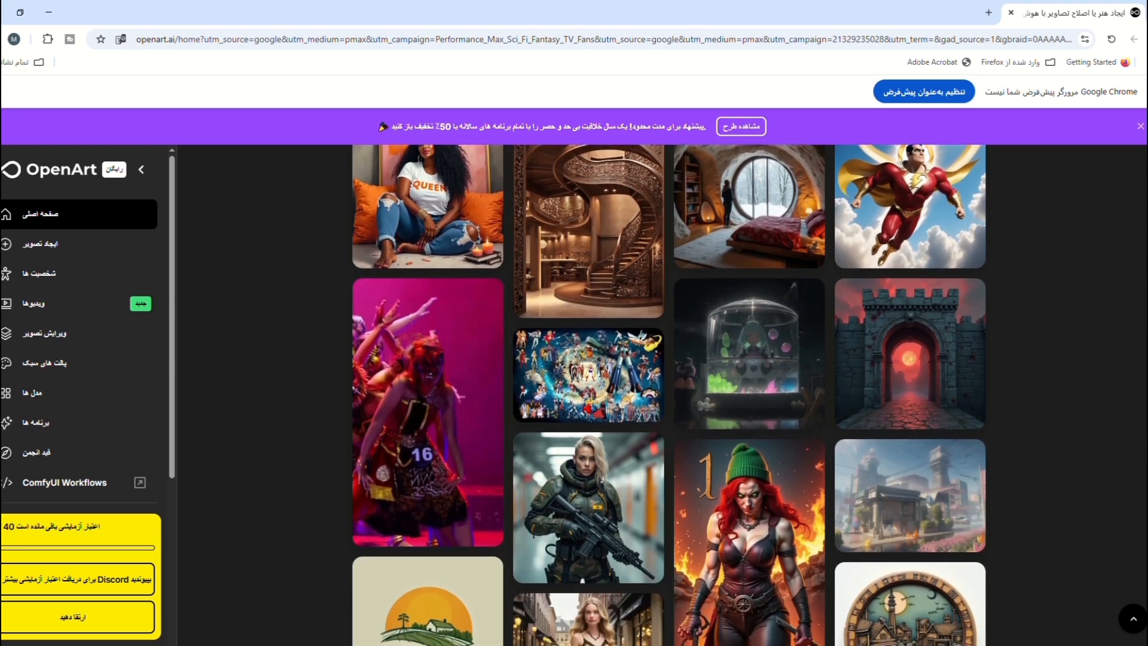
pyautogui.scroll(-6, 669, 394)
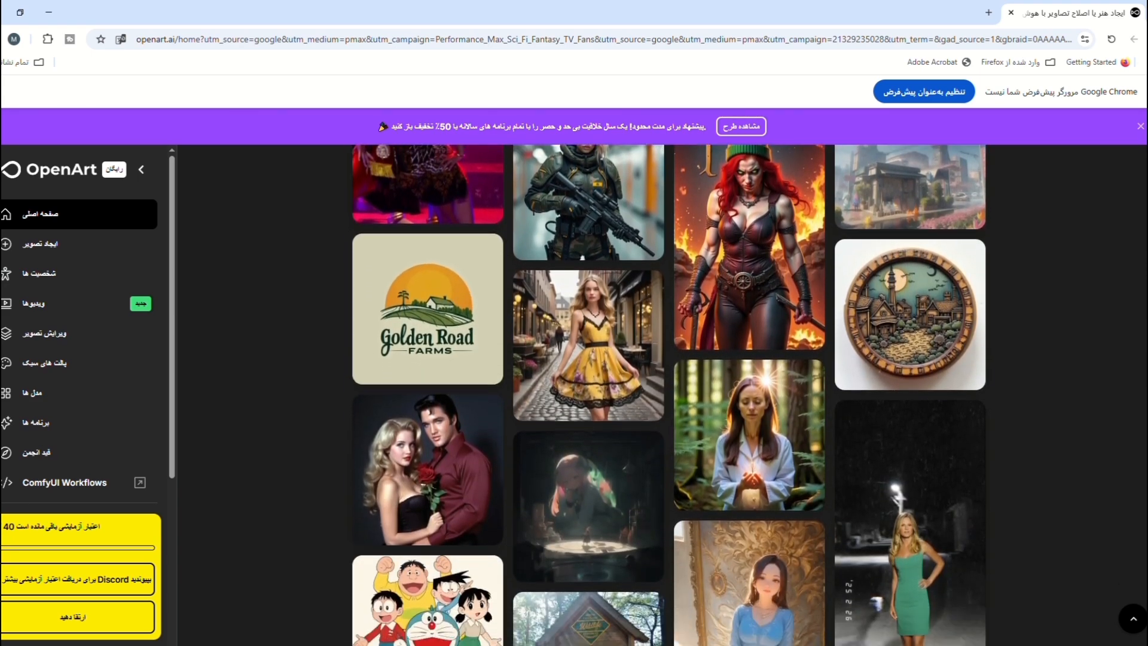
pyautogui.scroll(-3, 669, 394)
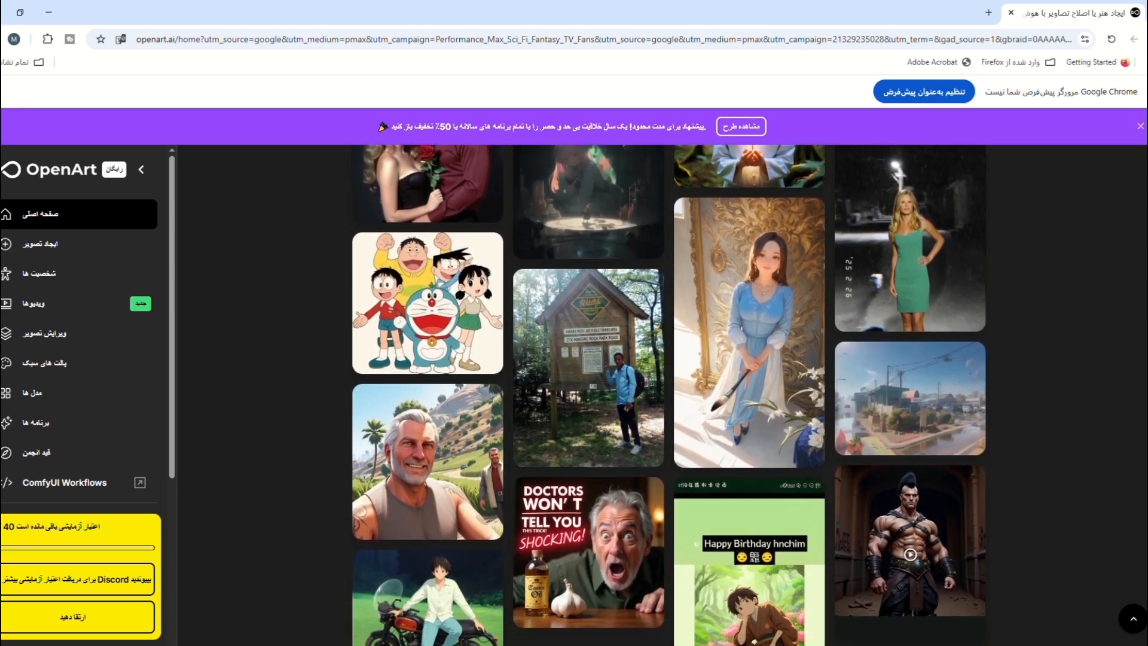
pyautogui.scroll(-4, 670, 395)
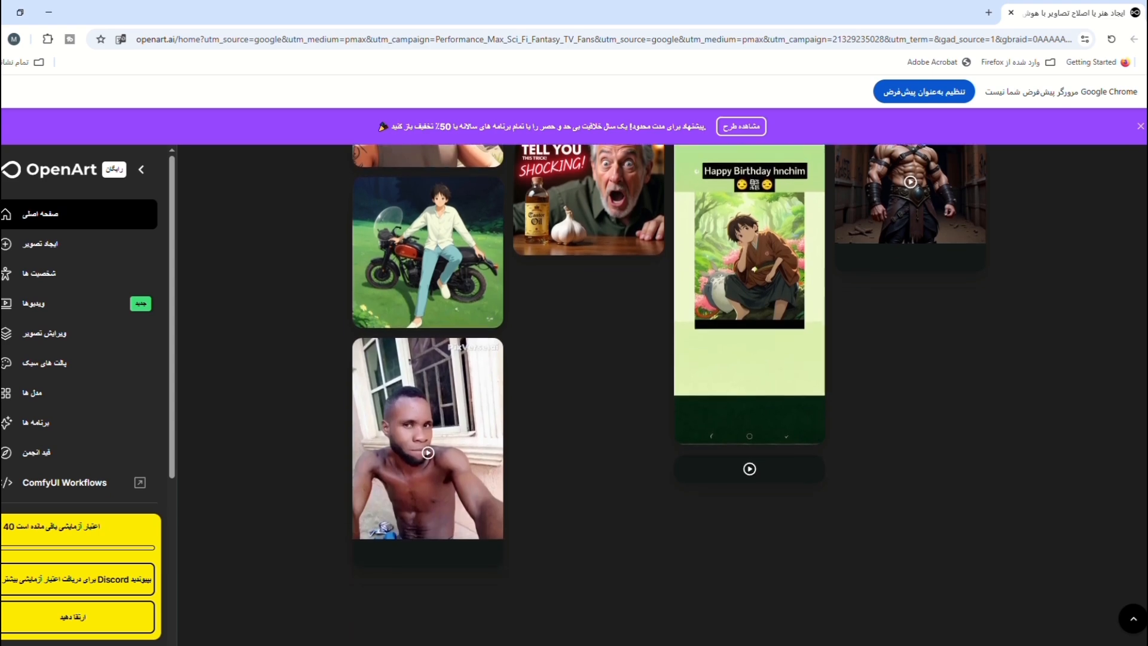
pyautogui.scroll(4, 669, 395)
pyautogui.scroll(8, 669, 395)
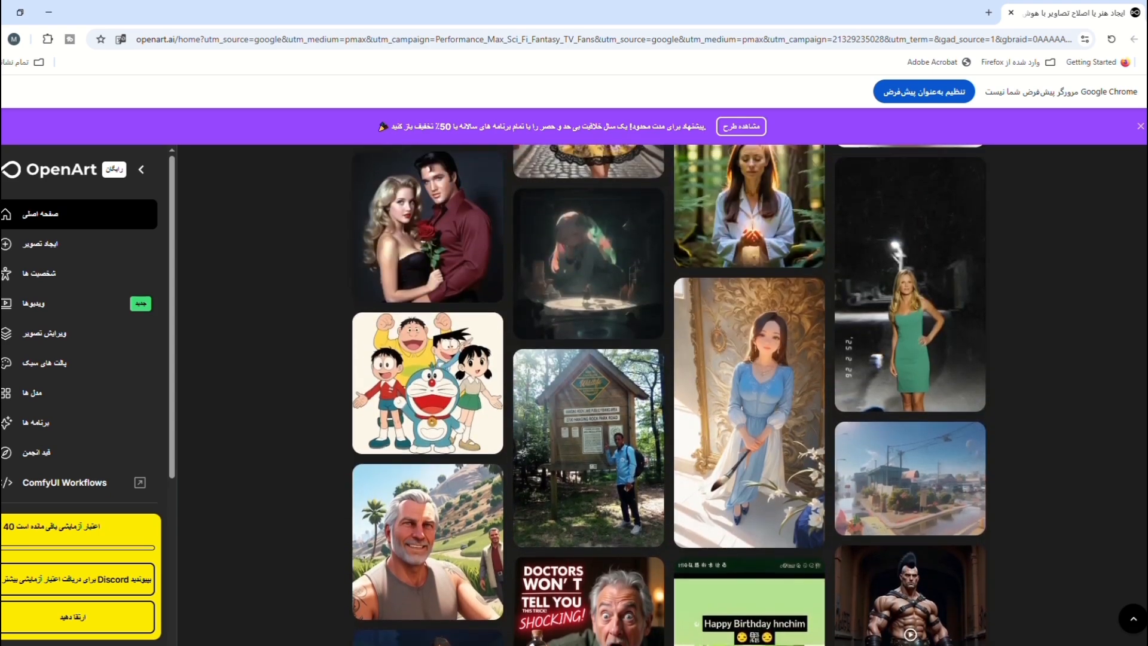
pyautogui.scroll(4, 669, 394)
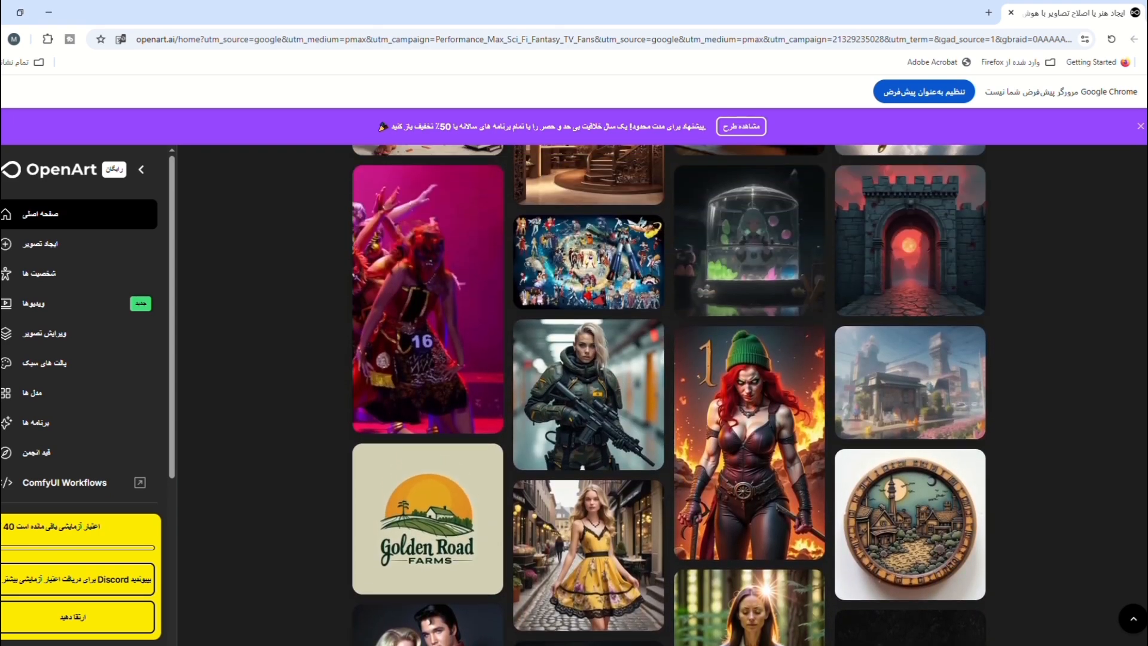
pyautogui.scroll(6, 669, 395)
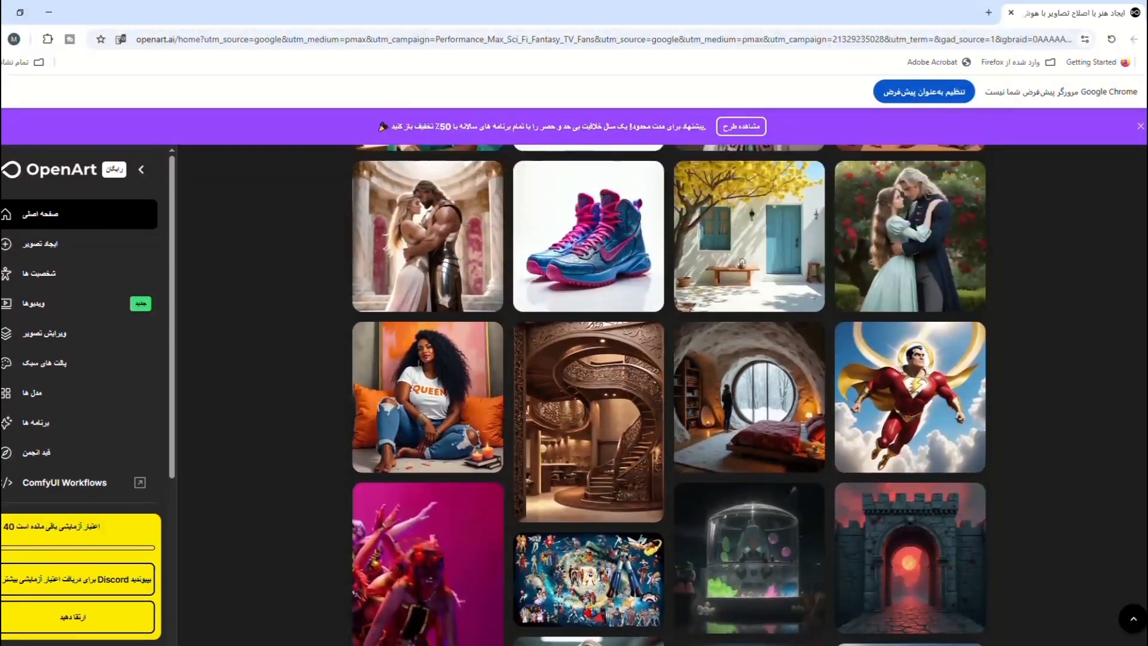
pyautogui.scroll(1, 670, 395)
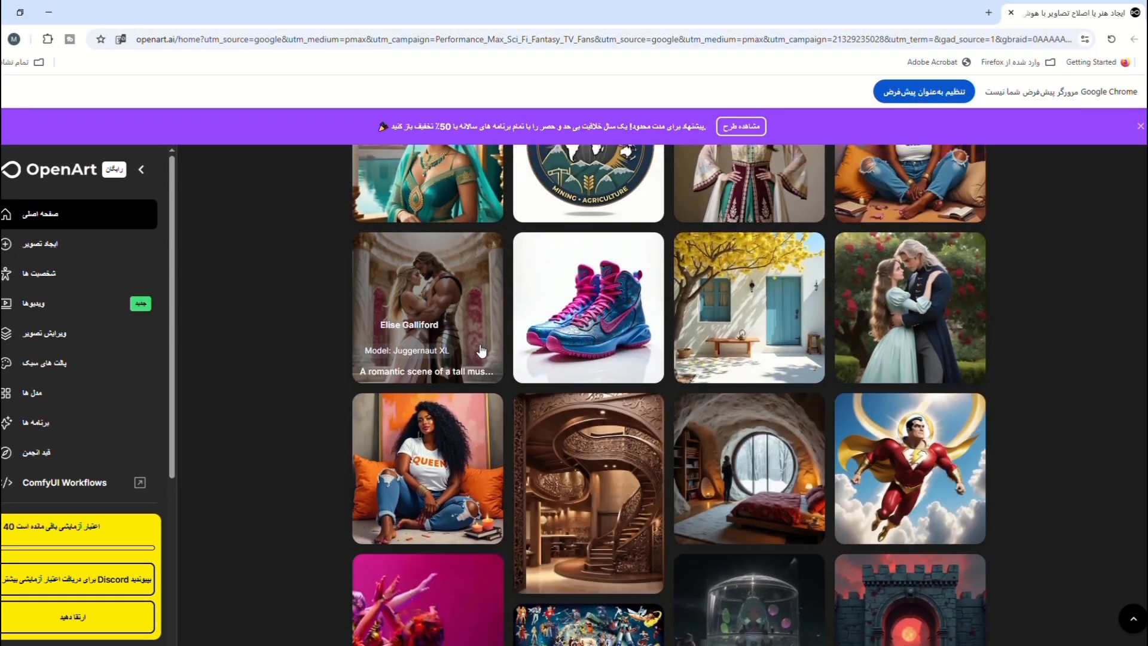
# Step: View the details and full prompt of the community image of the embracing couple, and close it
pyautogui.click(473, 346)
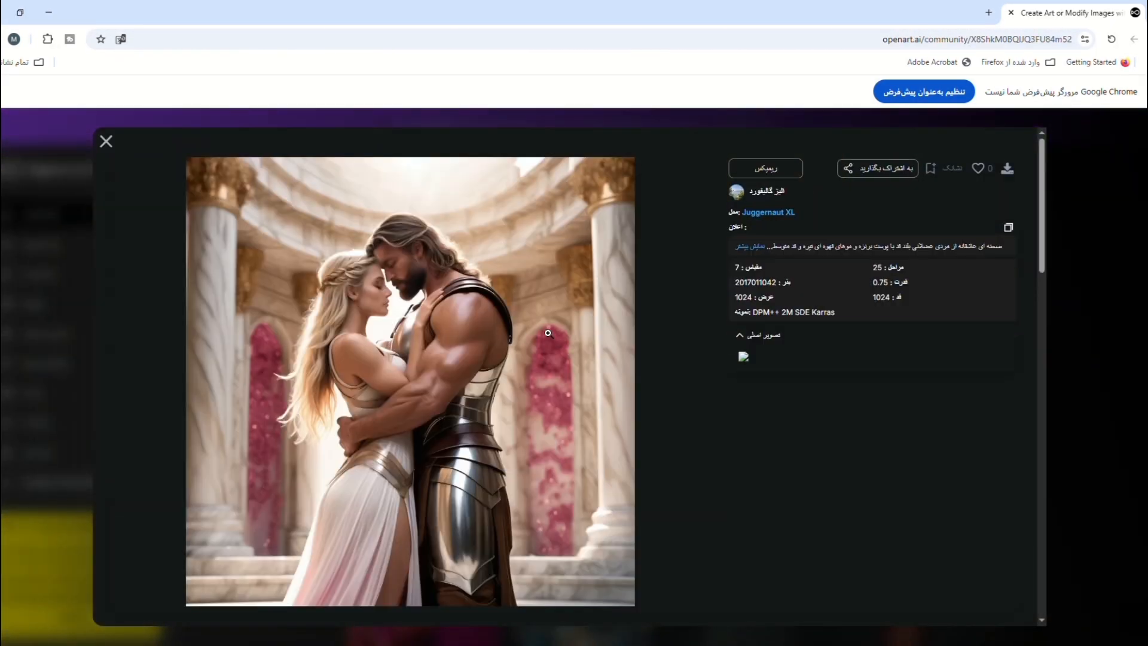
pyautogui.click(753, 247)
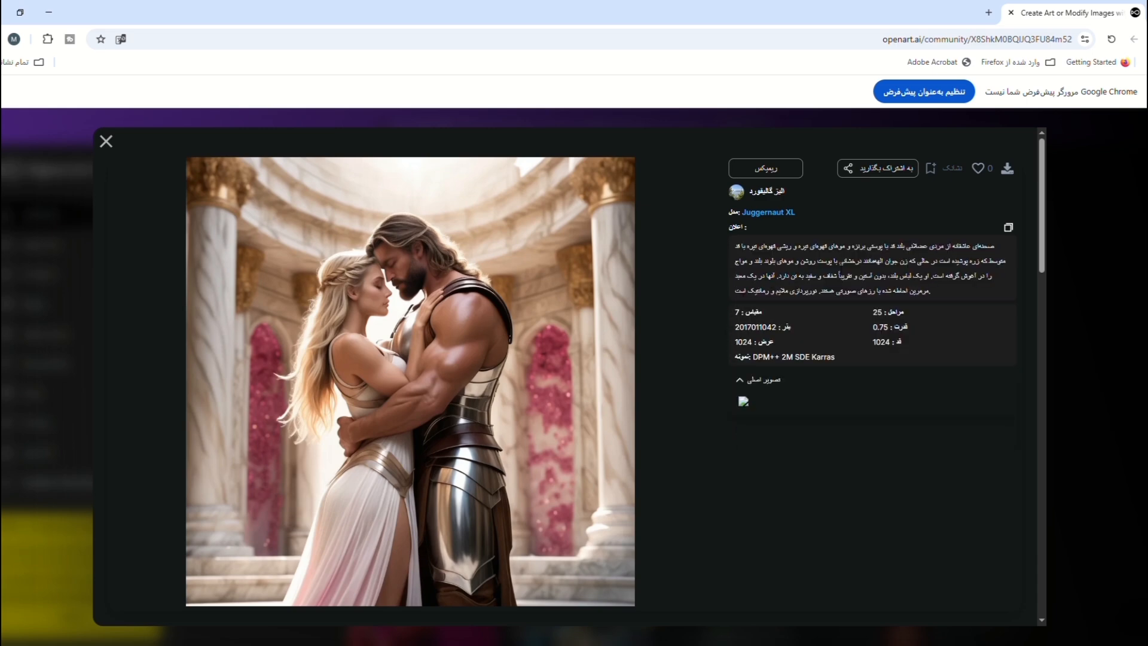
pyautogui.click(108, 142)
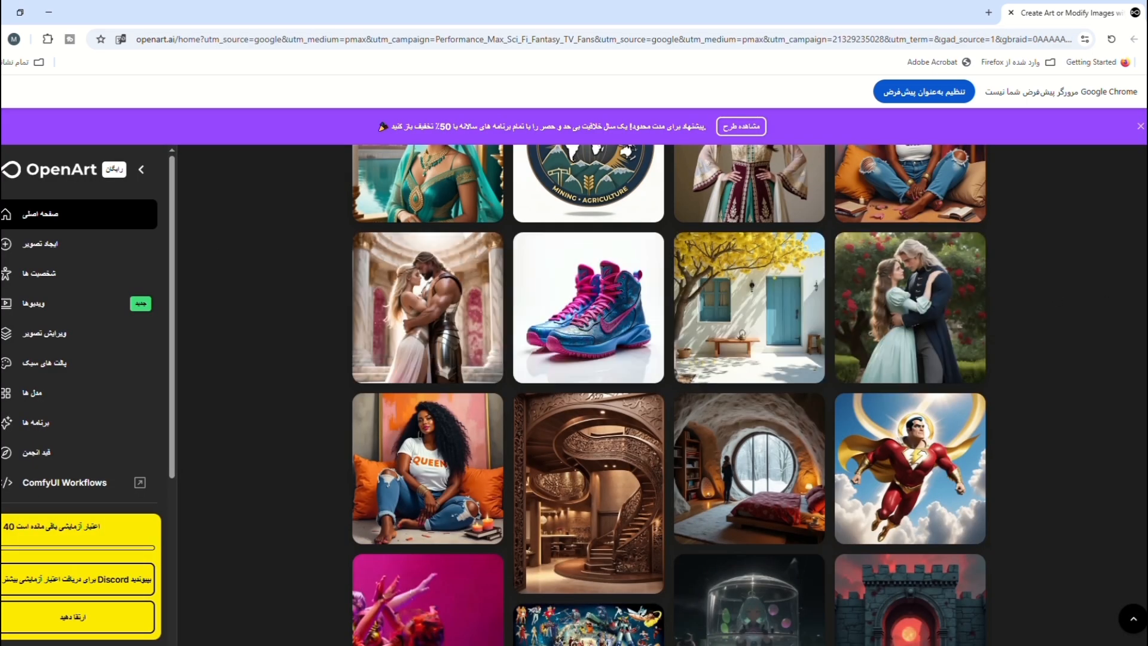
# Step: Open the featured Sketch to Image app and look through its example conversions
pyautogui.scroll(15, 669, 395)
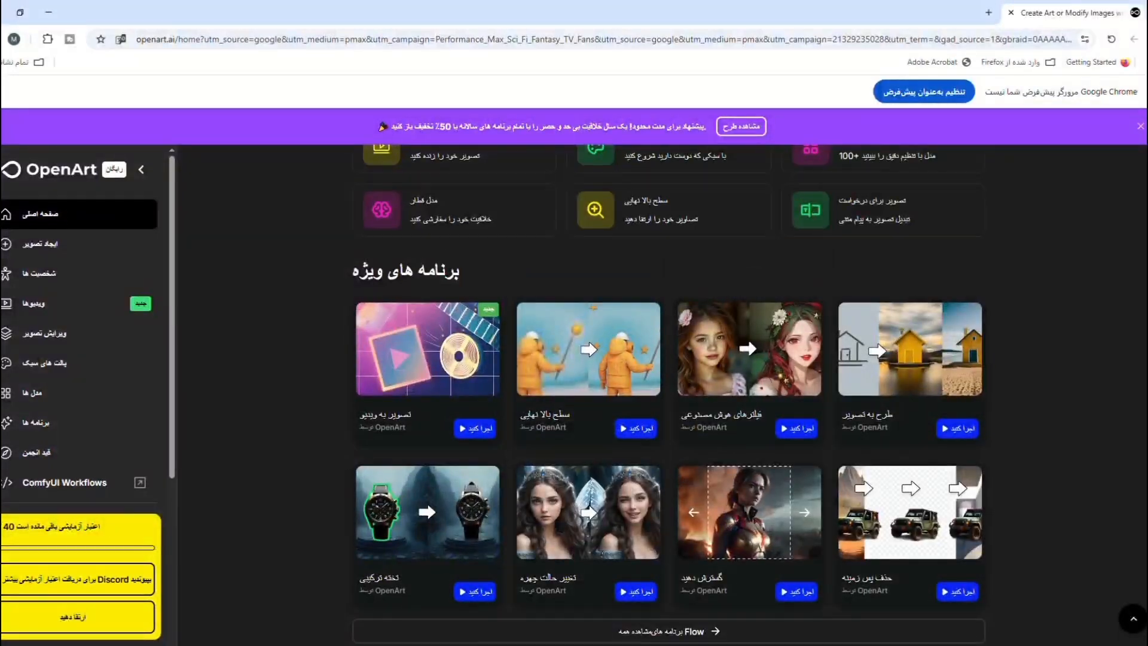
pyautogui.scroll(-1, 454, 329)
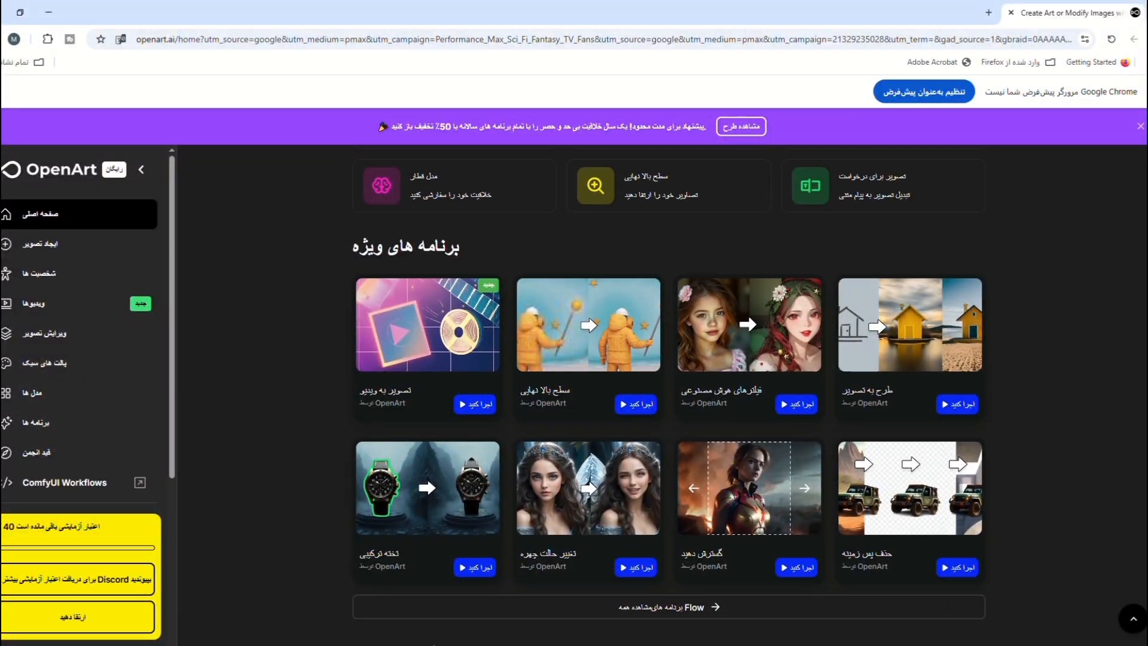
pyautogui.click(955, 406)
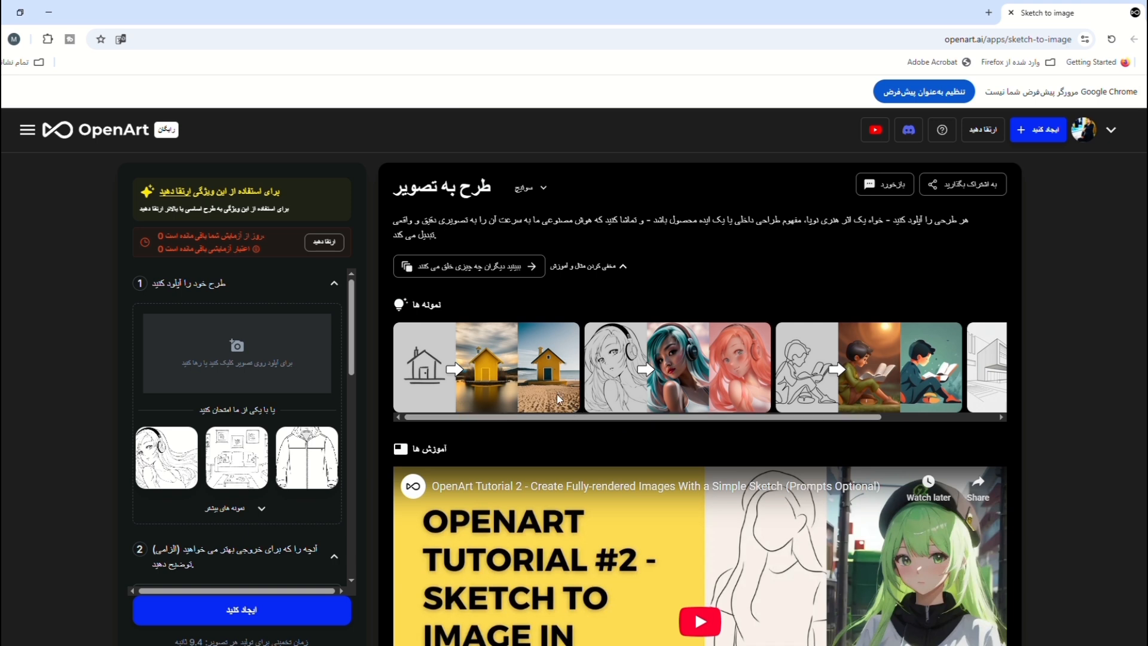
pyautogui.moveTo(477, 418); pyautogui.dragTo(607, 403)
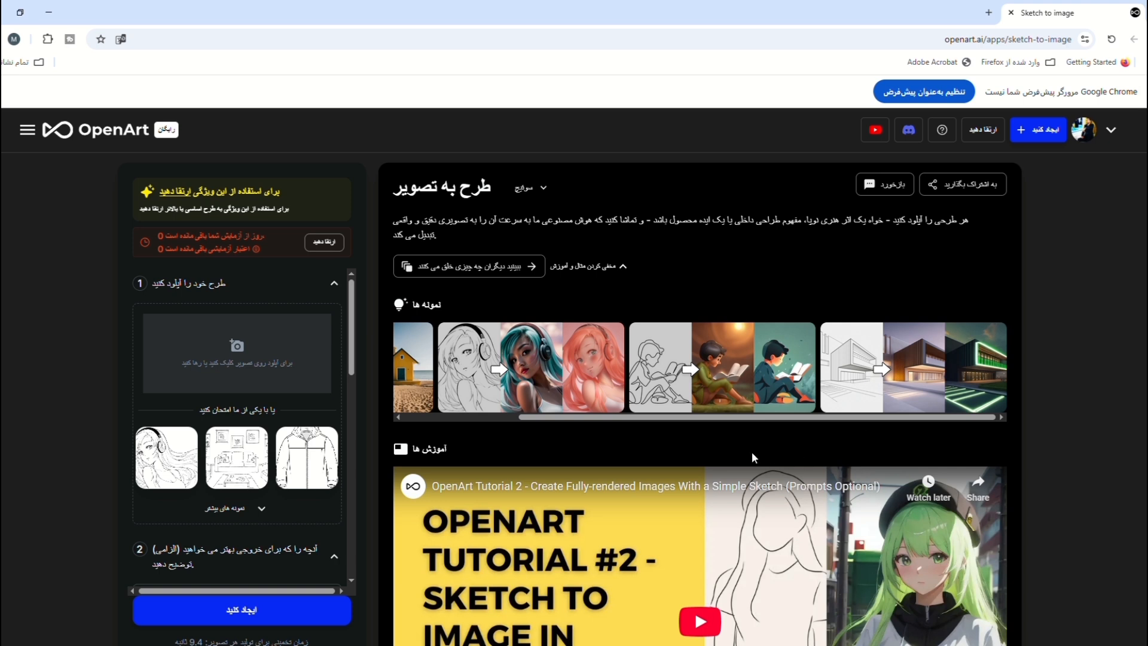
pyautogui.moveTo(714, 417); pyautogui.dragTo(558, 424)
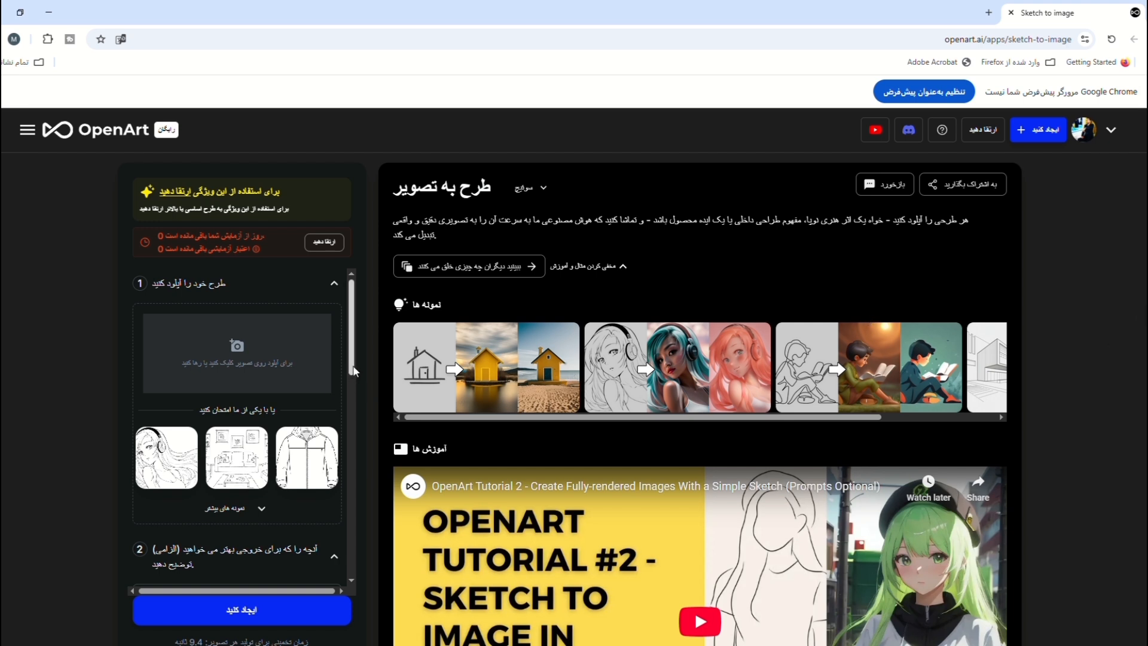
# Step: Show more sample sketches and choose the one of the boy reading a book as the input sketch
pyautogui.scroll(-1, 354, 371)
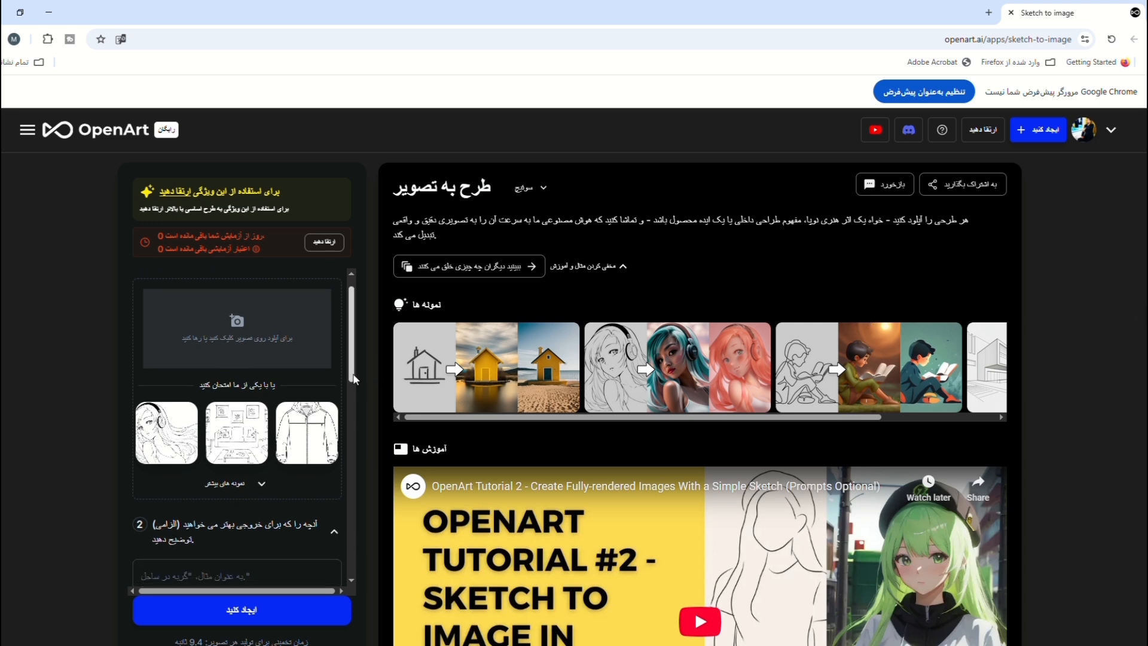
pyautogui.click(263, 480)
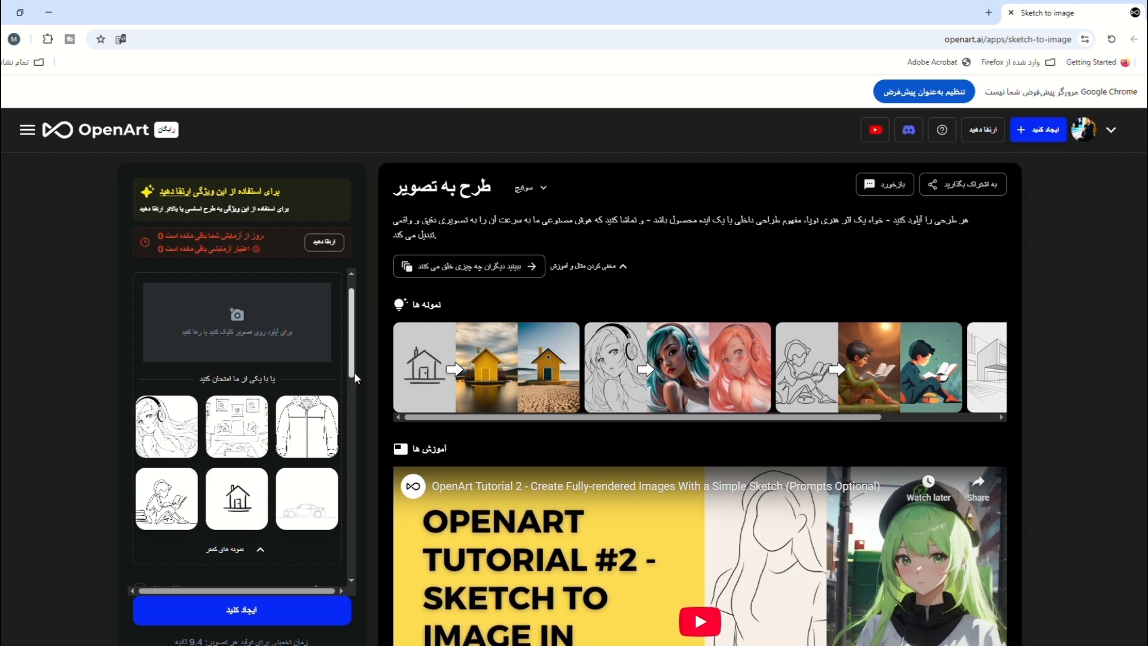
pyautogui.moveTo(354, 372); pyautogui.dragTo(354, 385)
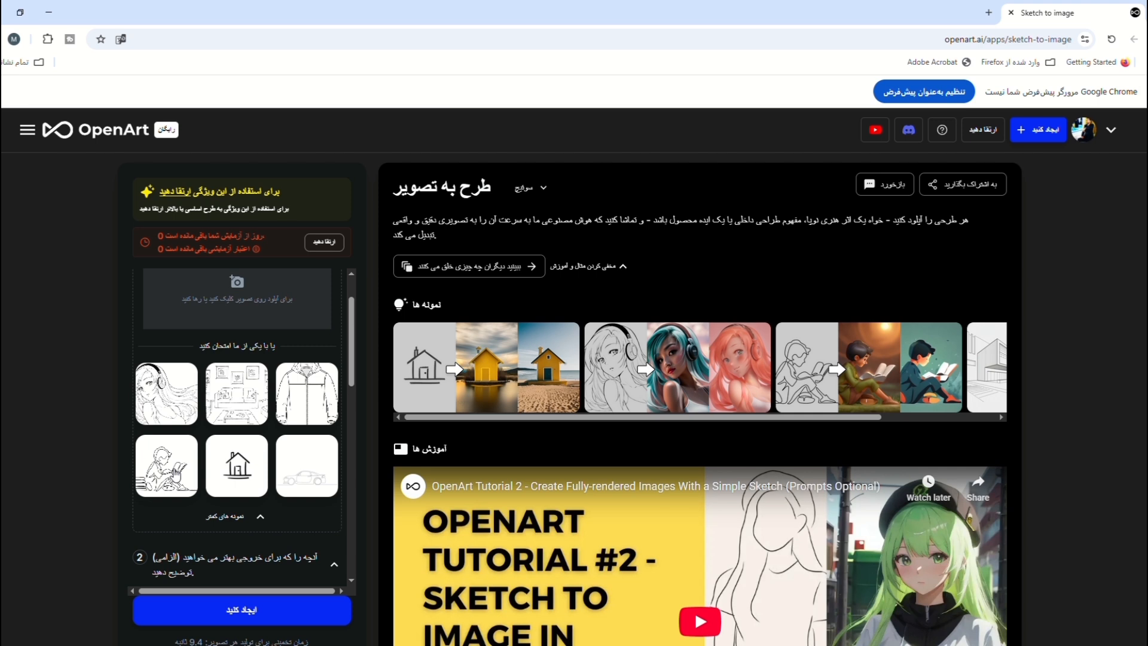
pyautogui.click(175, 475)
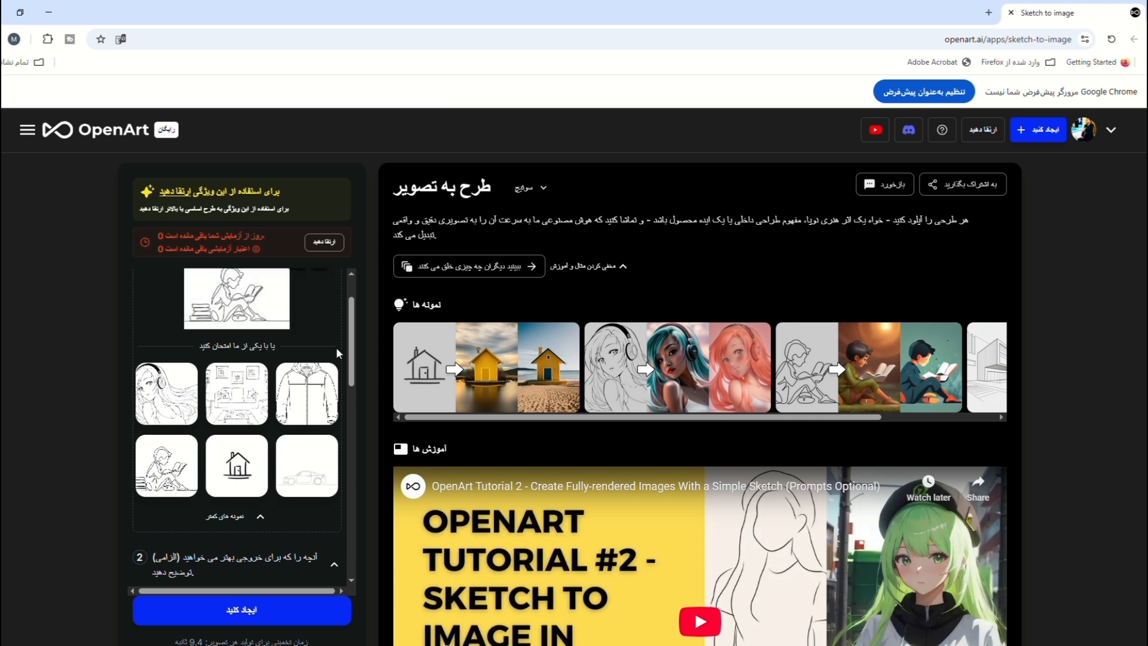
# Step: Fill in the output description with the prompt beginning "A young boy reading a book while sitting in nature, surrounded by trees and birds"
pyautogui.moveTo(352, 335); pyautogui.dragTo(346, 389)
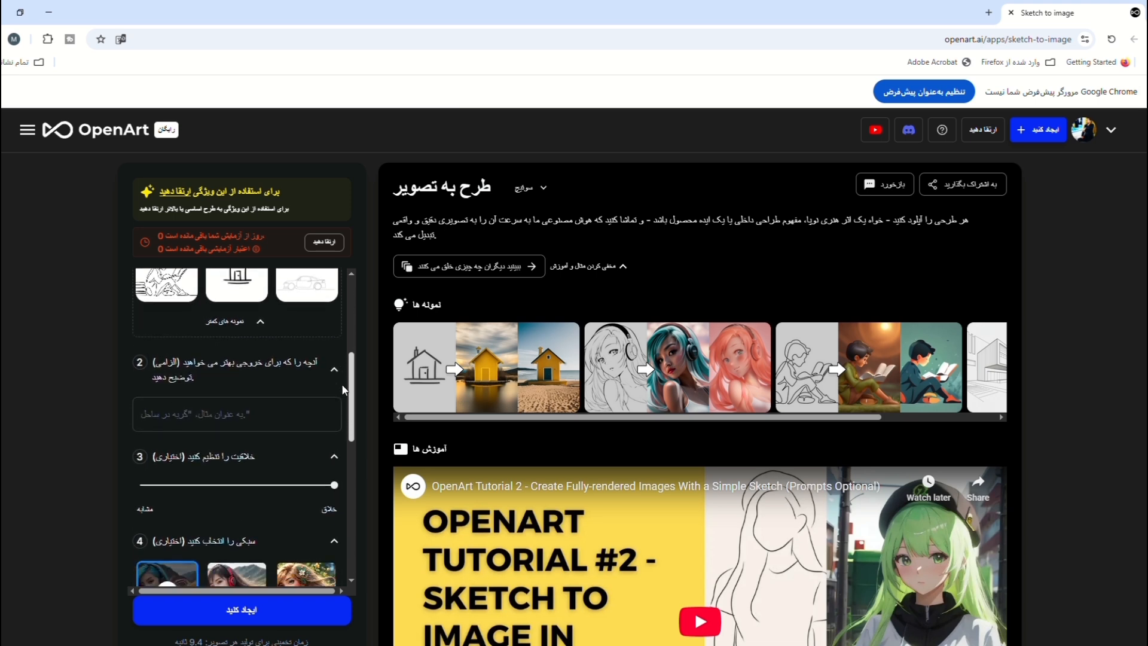
pyautogui.click(258, 427)
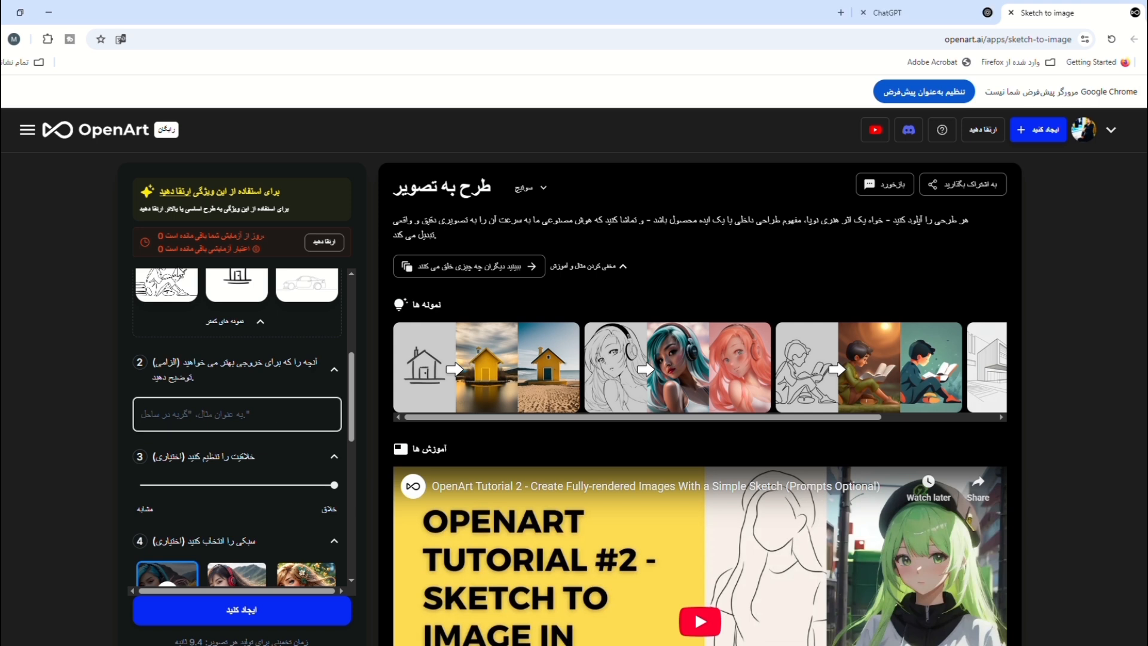
pyautogui.write('"A young boy reading a book while sitting in nature, surrounded by trees and birds. He is peaceful and focused, with birds perched nearby or flying gently around him. The atmosphere is calm and serene, with sunlight filtering through the leaves."  Let me know if you want it in a specific art style (like anime, watercolor, realistic, etc.) or for a specific purpose (like for AI image generation or writing).')
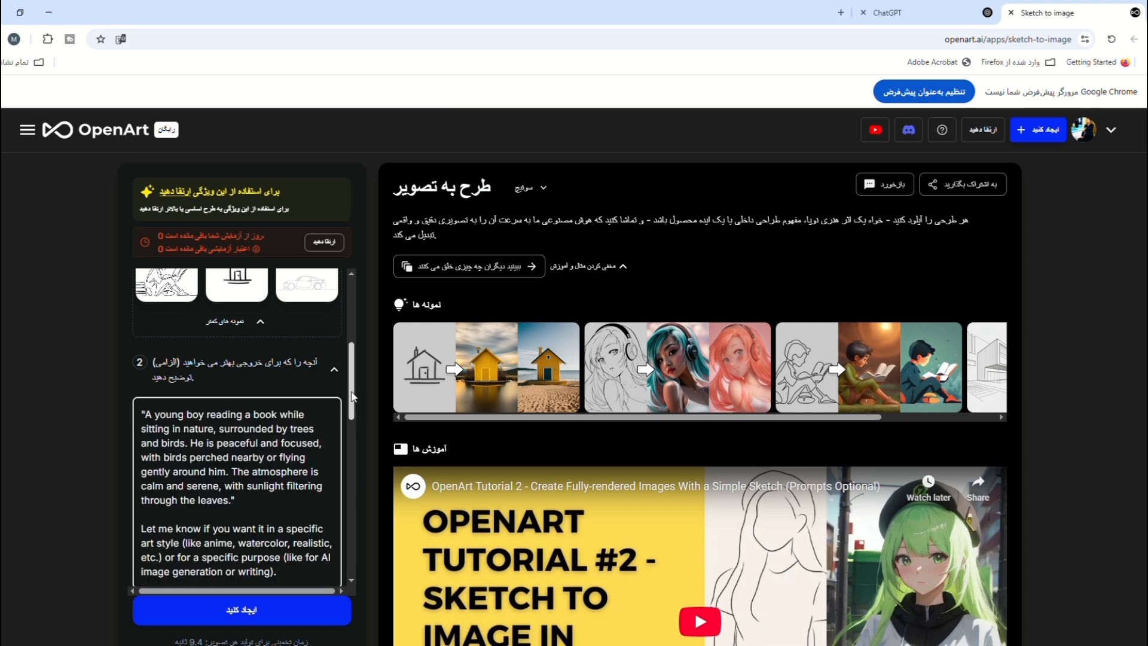
# Step: Set the number of images to 1 and generate the picture from the sketch
pyautogui.moveTo(353, 397); pyautogui.dragTo(353, 475)
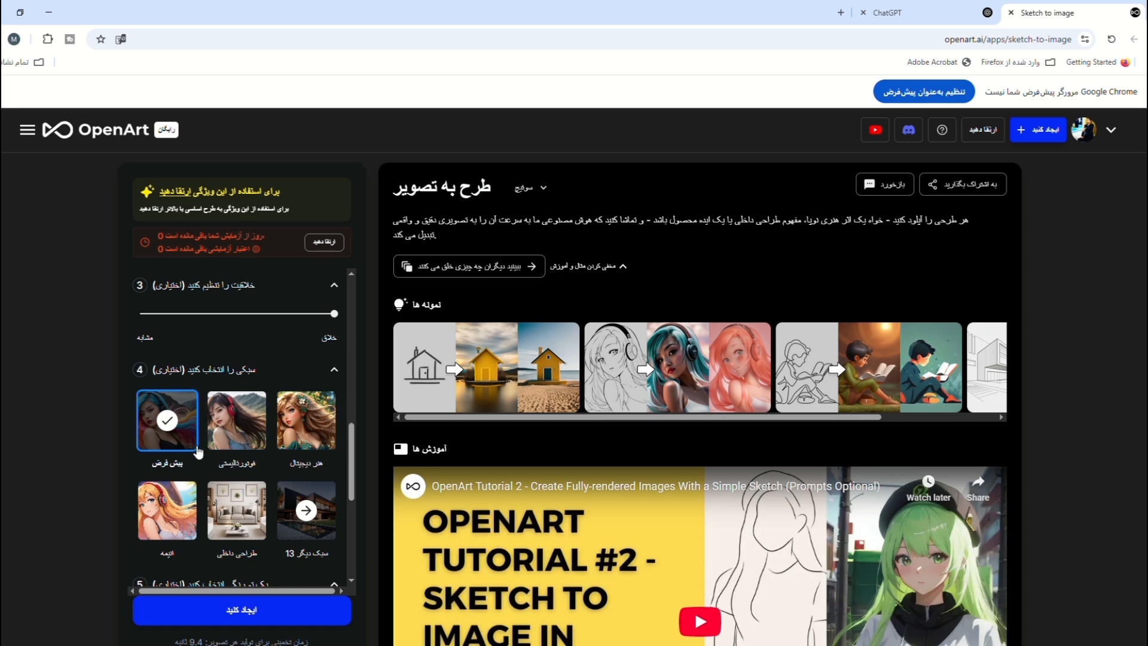
pyautogui.moveTo(352, 449); pyautogui.dragTo(346, 516)
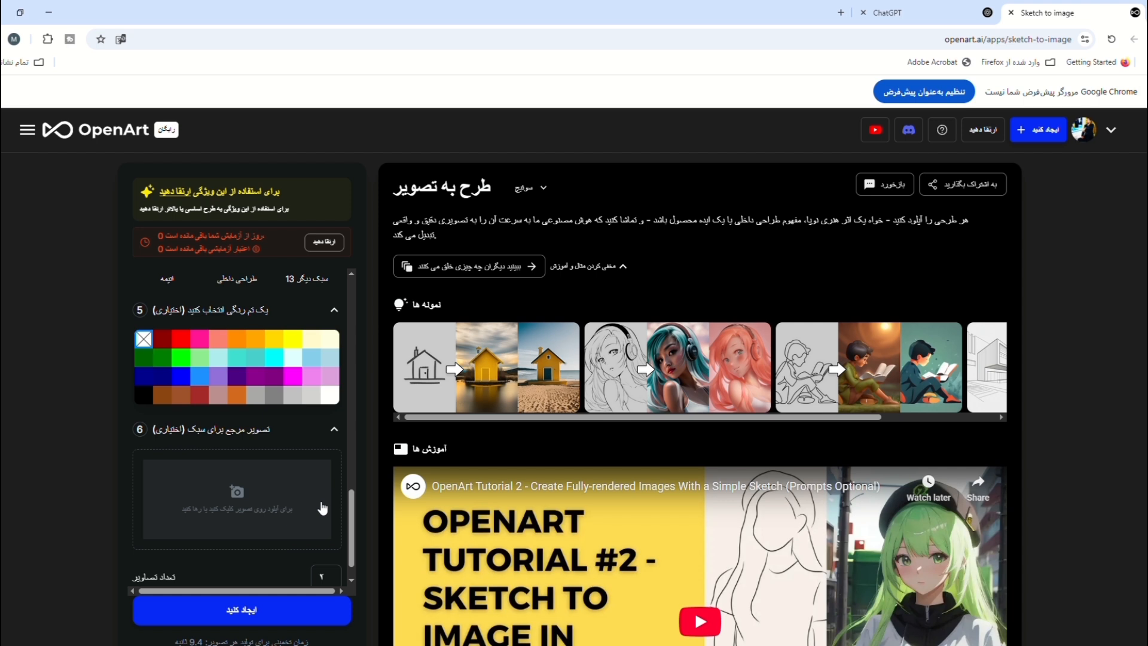
pyautogui.moveTo(354, 510); pyautogui.dragTo(353, 519)
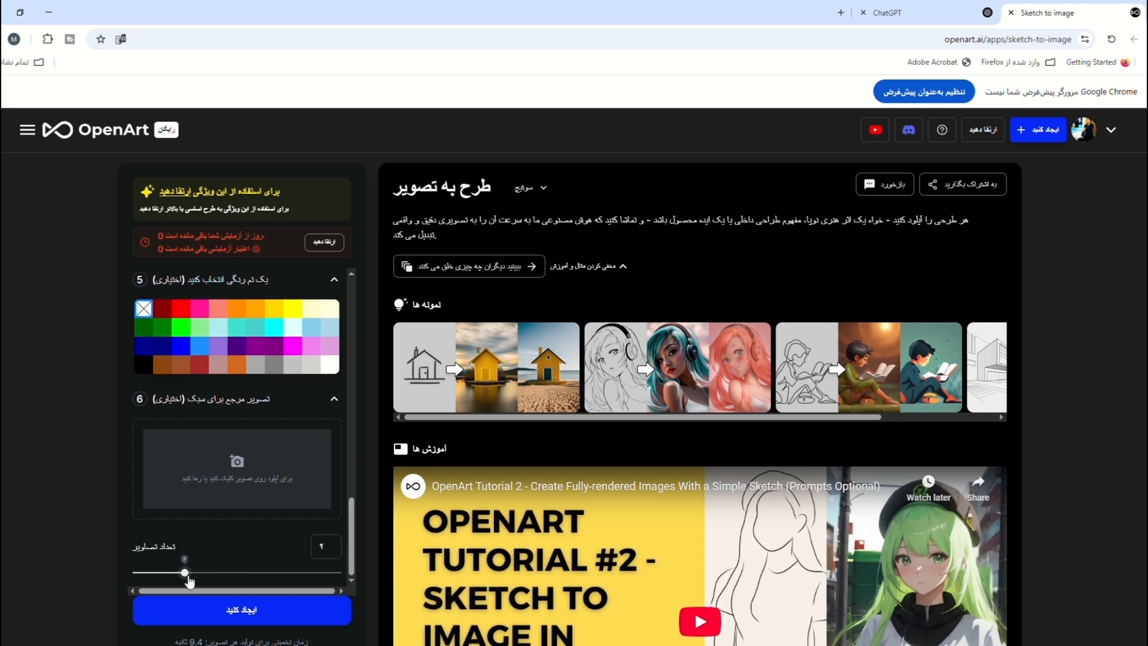
pyautogui.moveTo(185, 573); pyautogui.dragTo(169, 578)
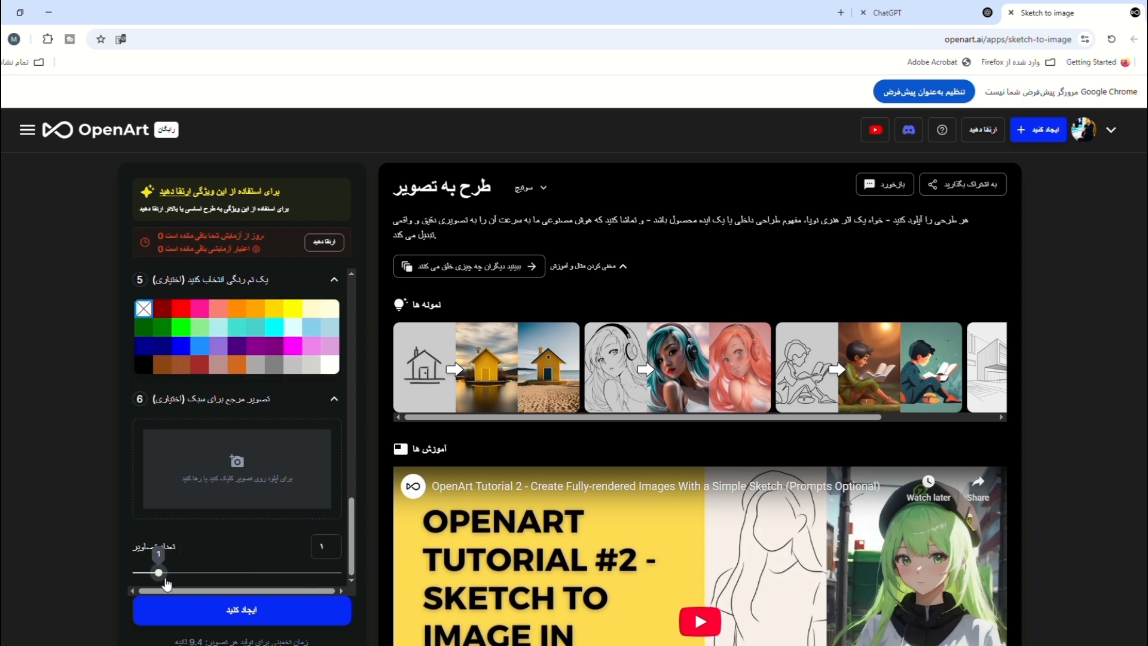
pyautogui.click(204, 616)
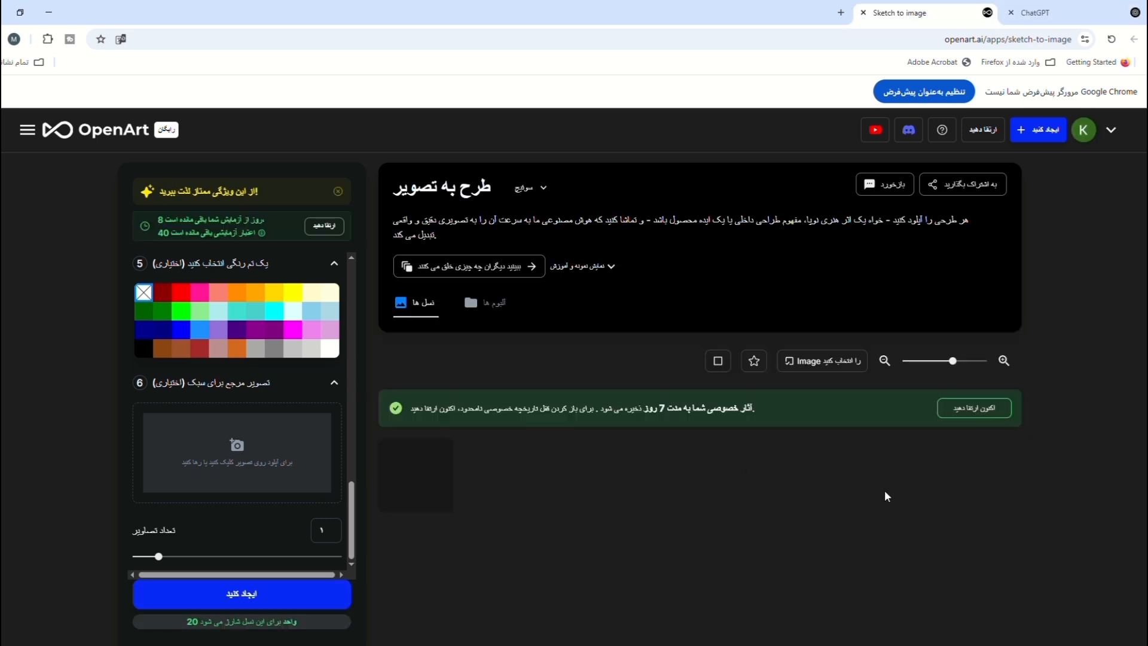
pyautogui.scroll(-1, 905, 478)
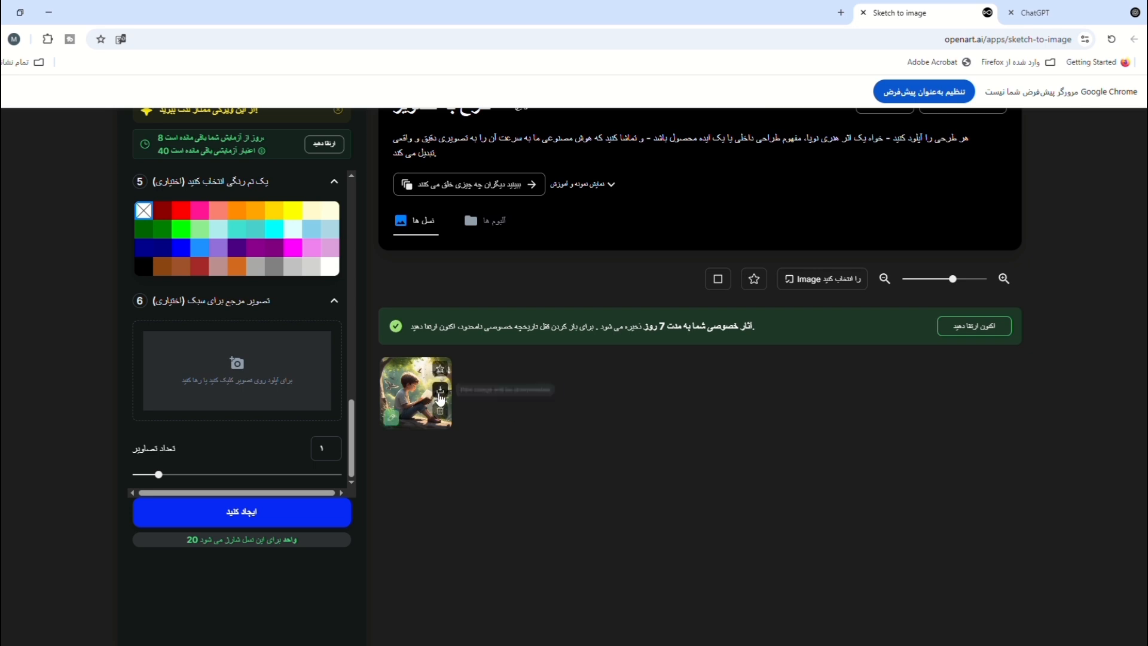
# Step: Open the generated picture of the reading boy, compare it fully with the original sketch using the before/after divider, and close the preview
pyautogui.click(412, 395)
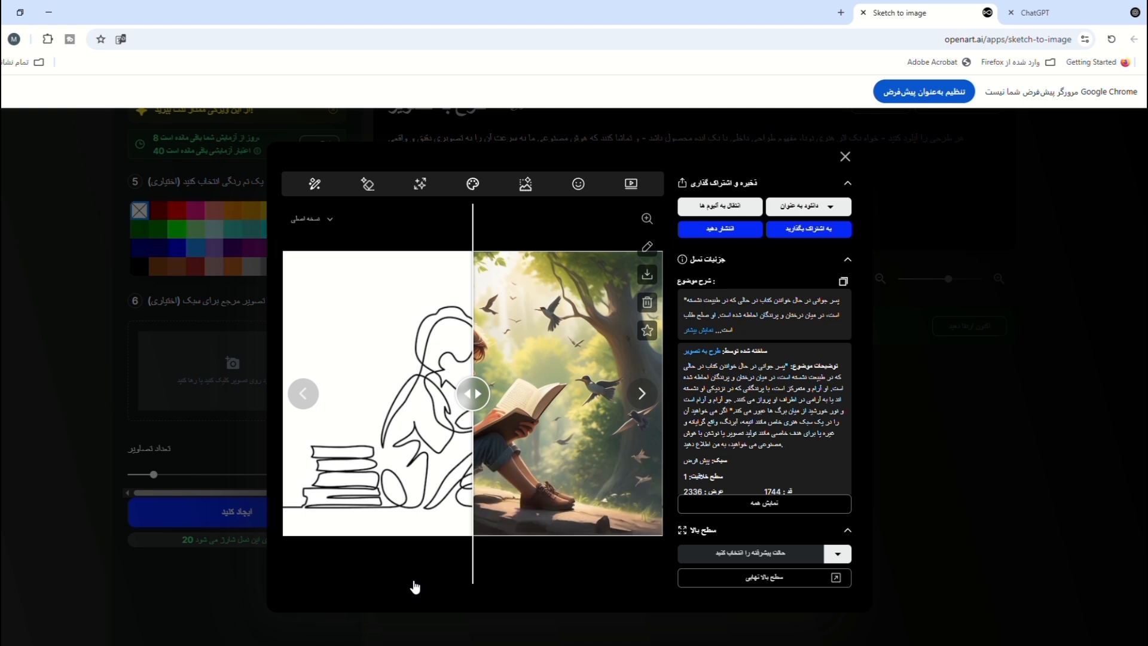
pyautogui.moveTo(479, 392); pyautogui.dragTo(664, 393)
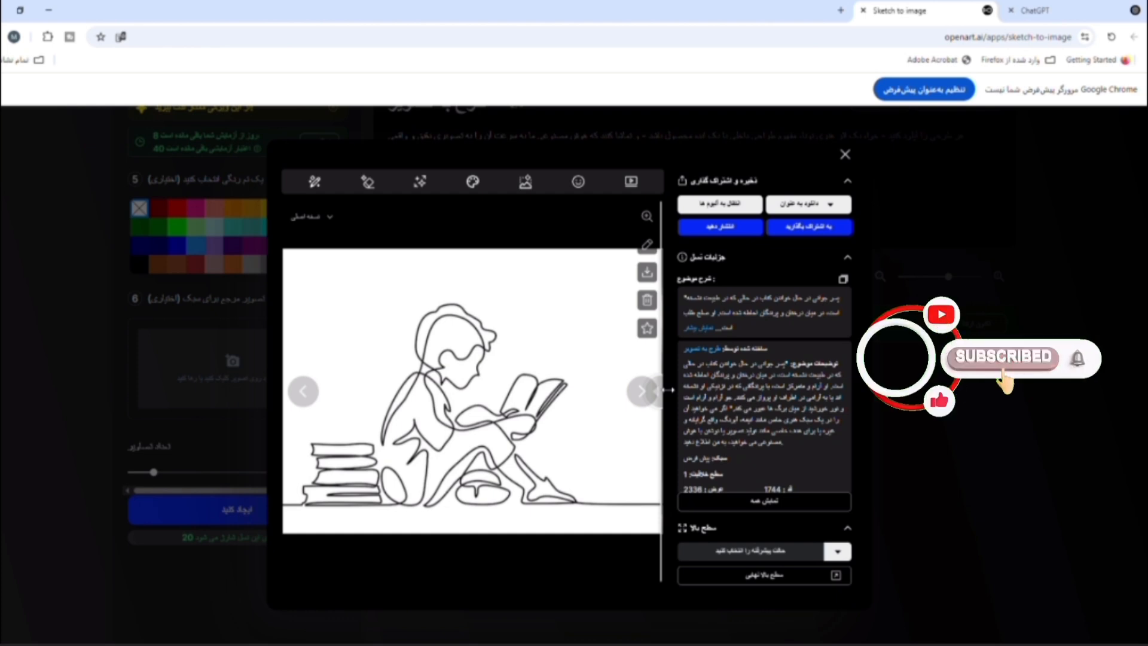
pyautogui.moveTo(666, 390); pyautogui.dragTo(287, 397)
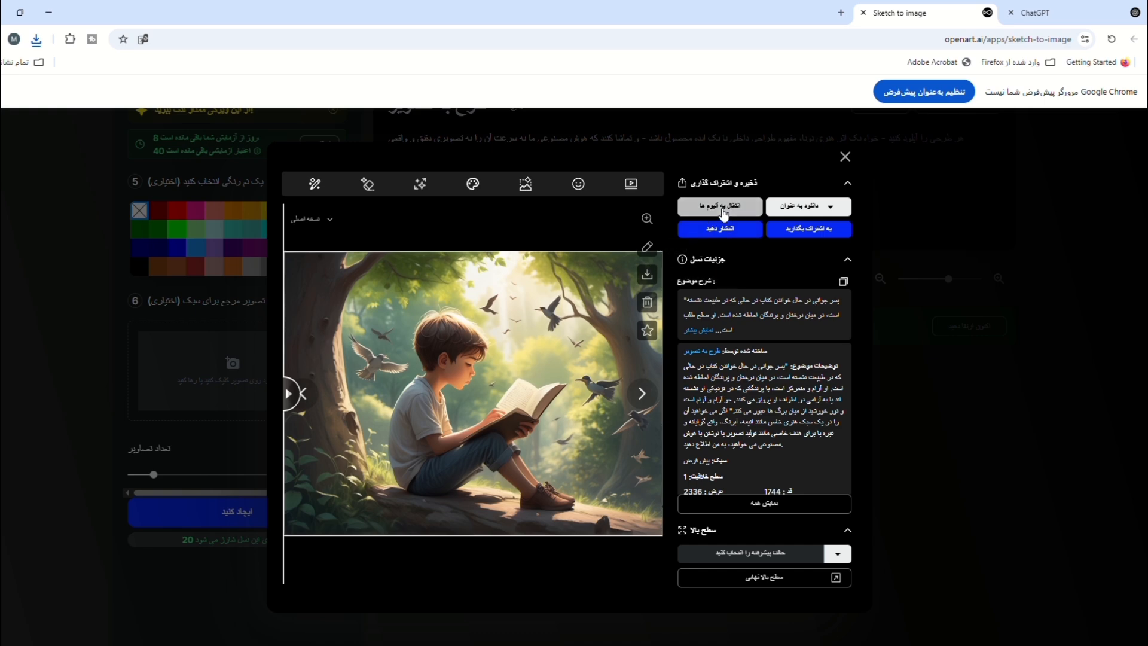
pyautogui.press('Escape')
# Step: Upload a hand-drawn white-on-black sketch of a smiling person with outstretched arms as the input sketch
pyautogui.scroll(-3, 354, 396)
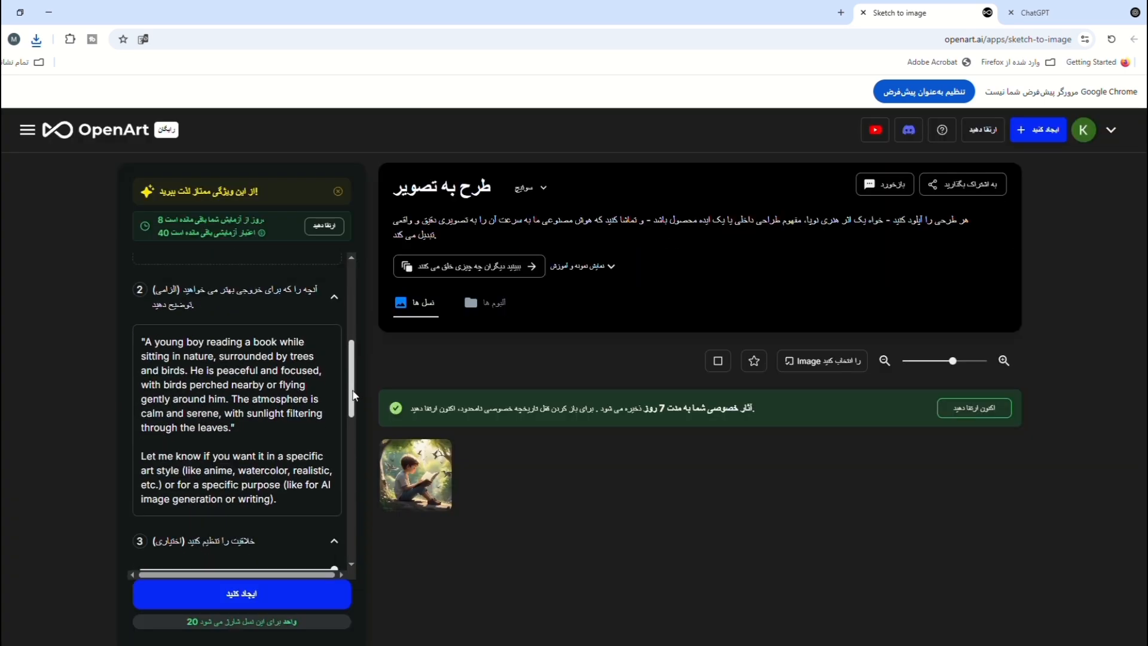
pyautogui.scroll(-5, 354, 396)
pyautogui.scroll(10, 316, 321)
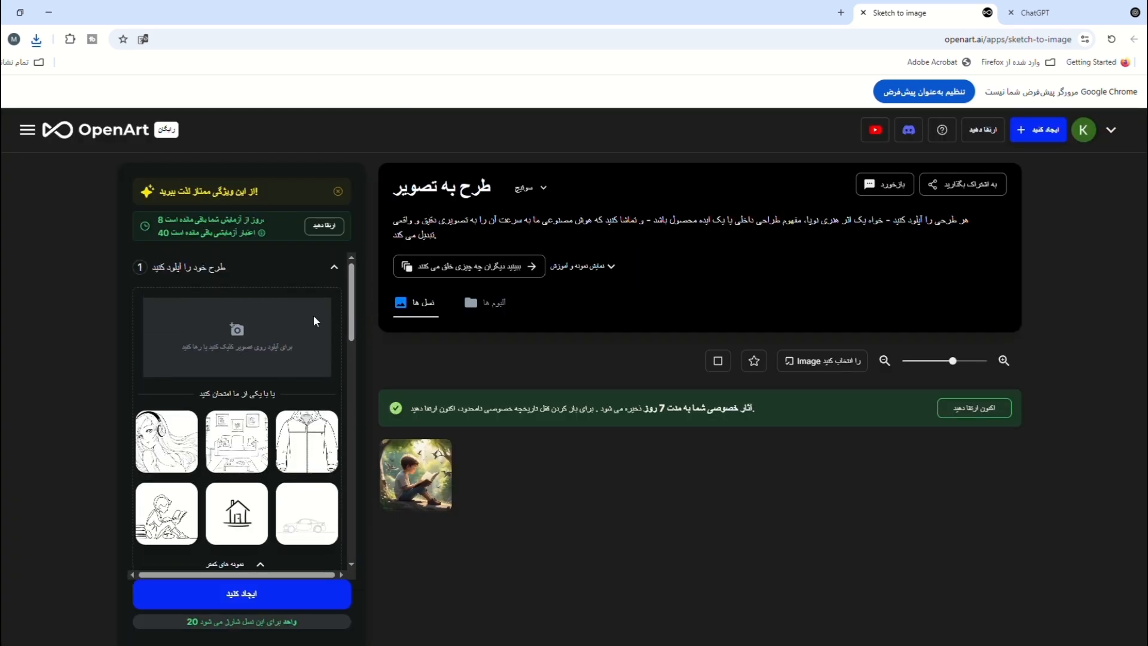
pyautogui.click(259, 349)
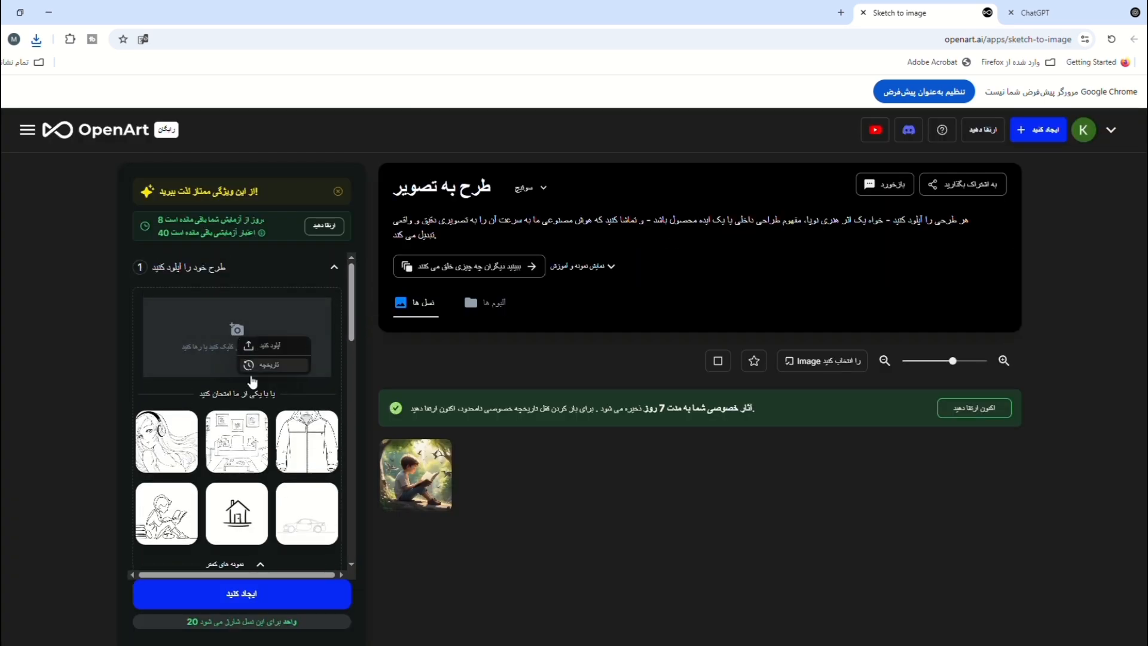
pyautogui.click(260, 345)
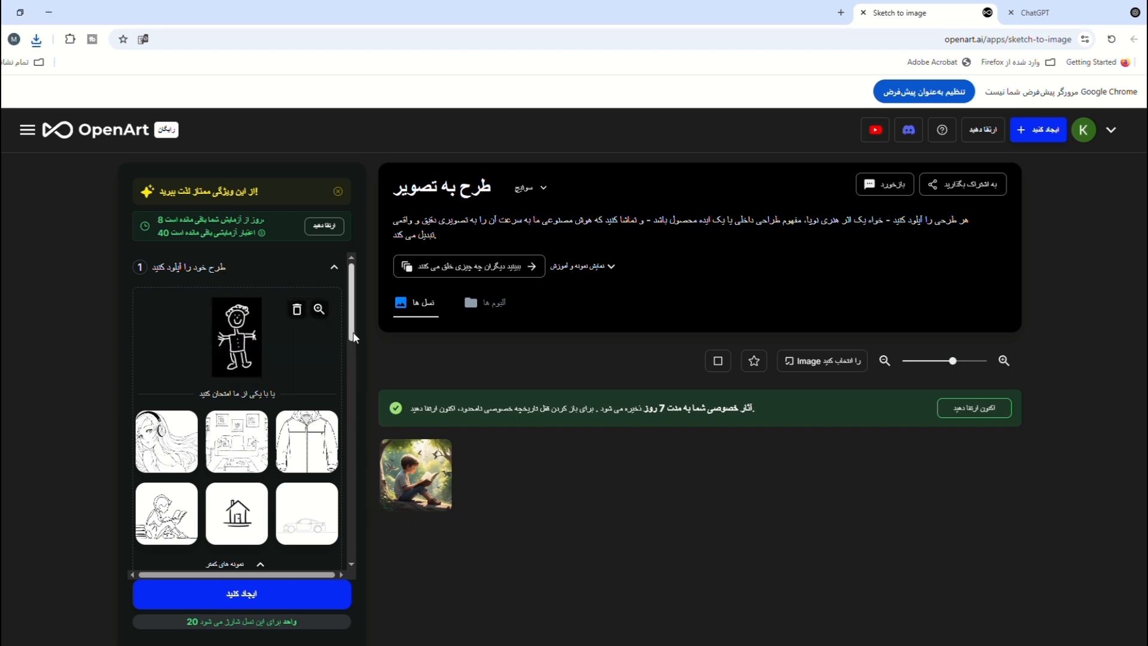
# Step: Choose the photorealistic style for the uploaded sketch and generate the image
pyautogui.moveTo(354, 338); pyautogui.dragTo(356, 477)
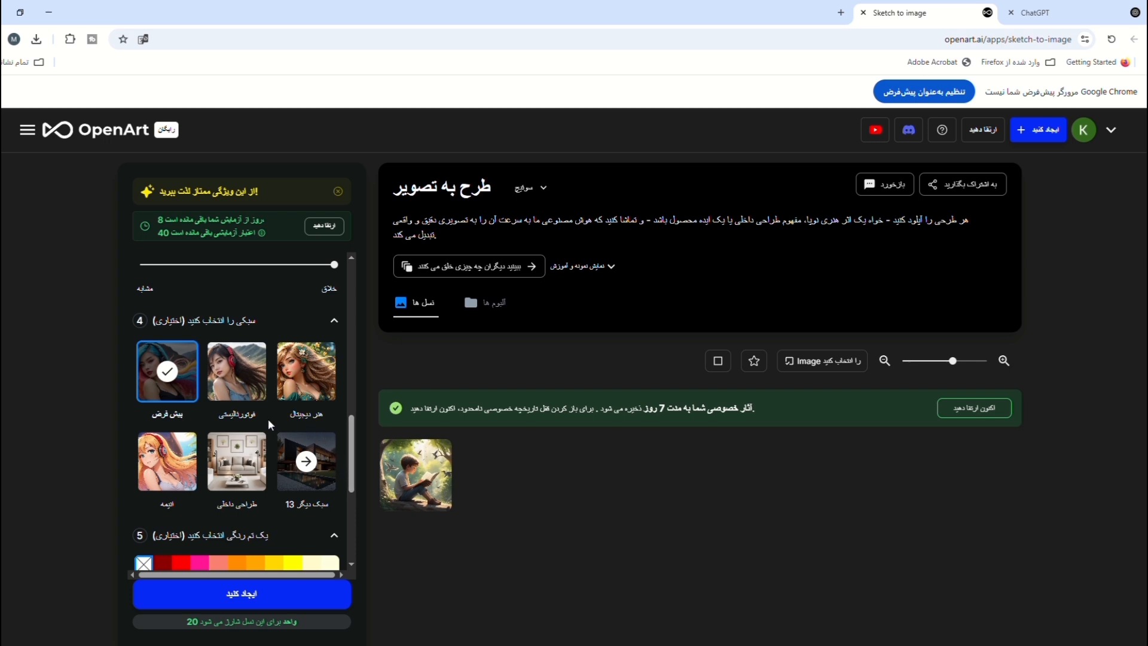
pyautogui.click(246, 380)
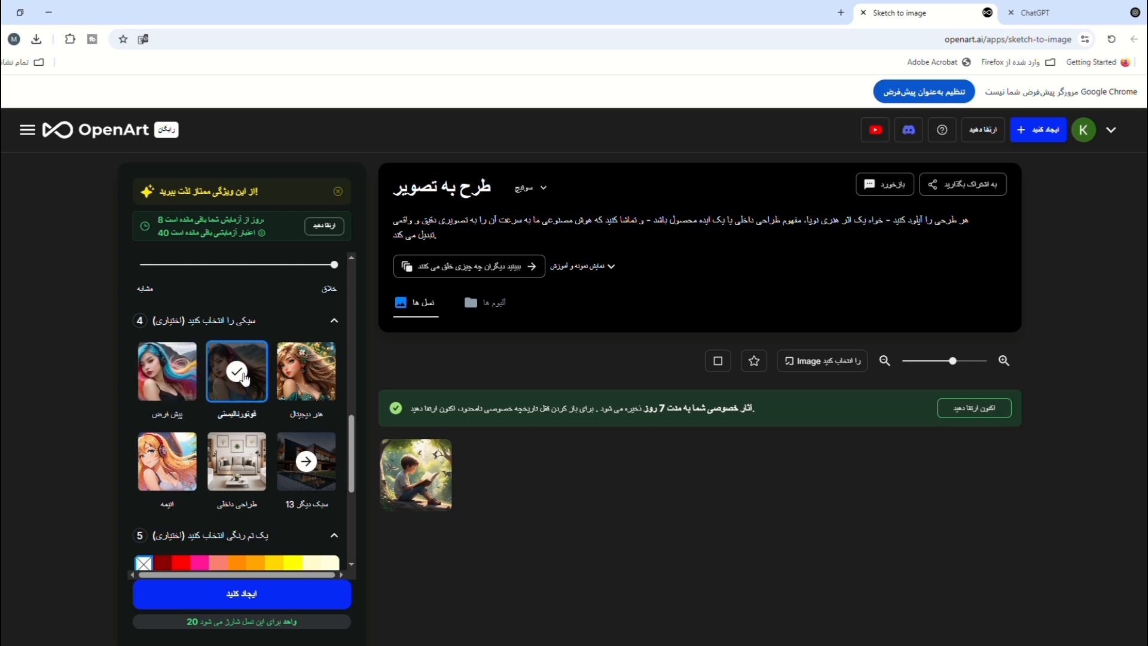
pyautogui.scroll(-2, 355, 453)
pyautogui.scroll(-4, 354, 453)
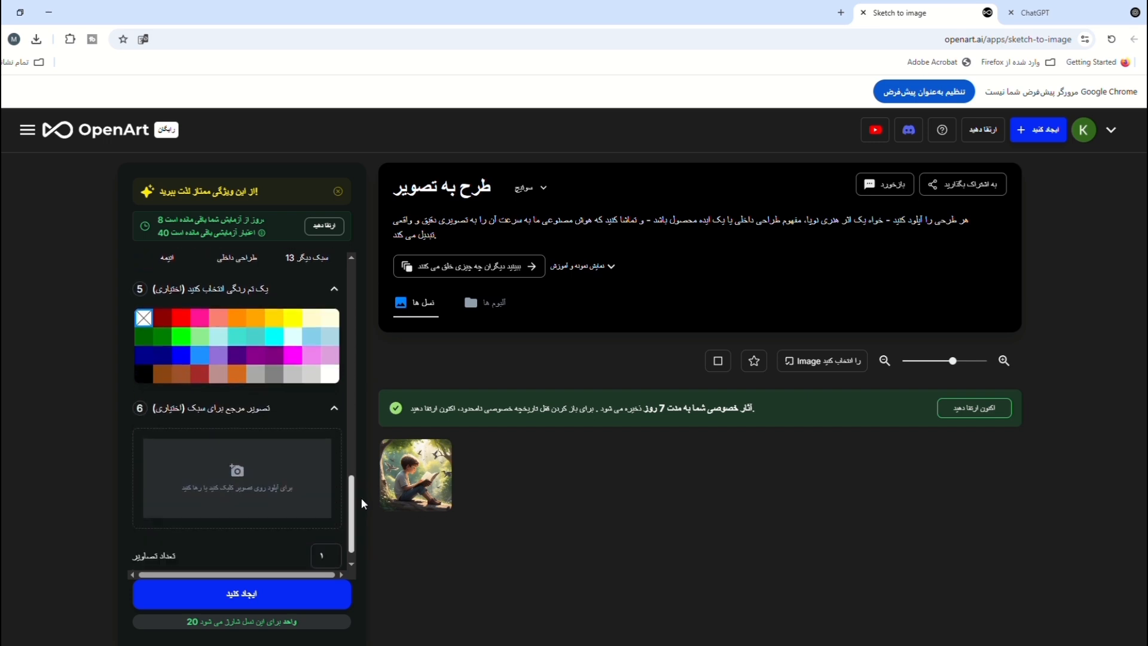
pyautogui.click(215, 589)
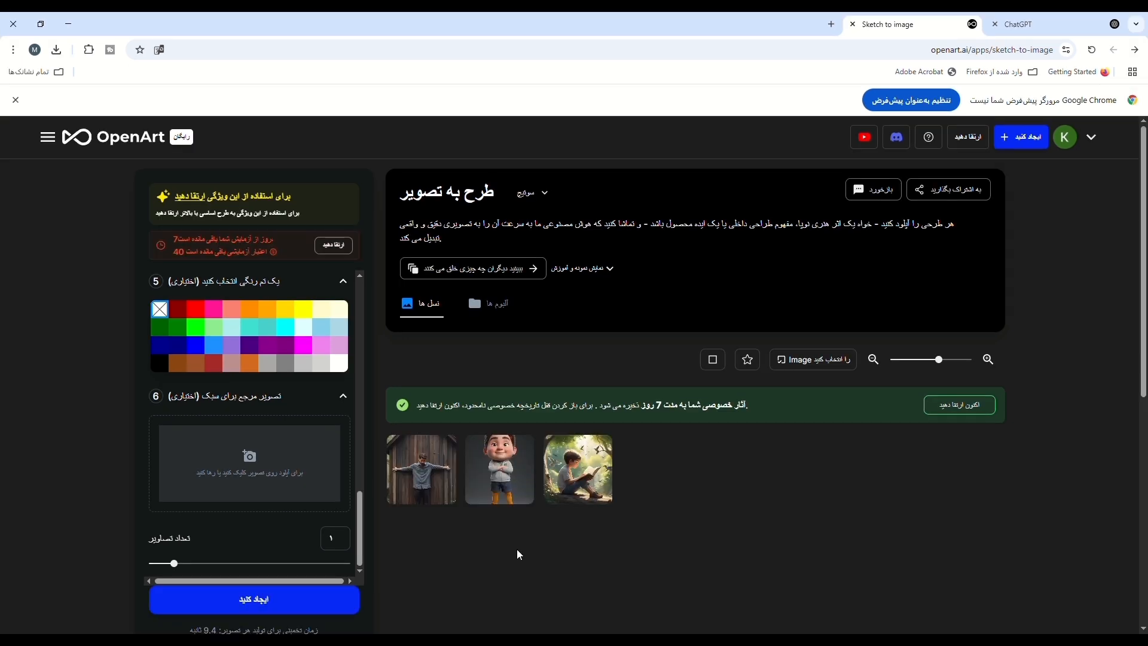
# Step: Open the generated photo of the person in front of the wooden wall and compare it with the hand-drawn sketch
pyautogui.click(418, 472)
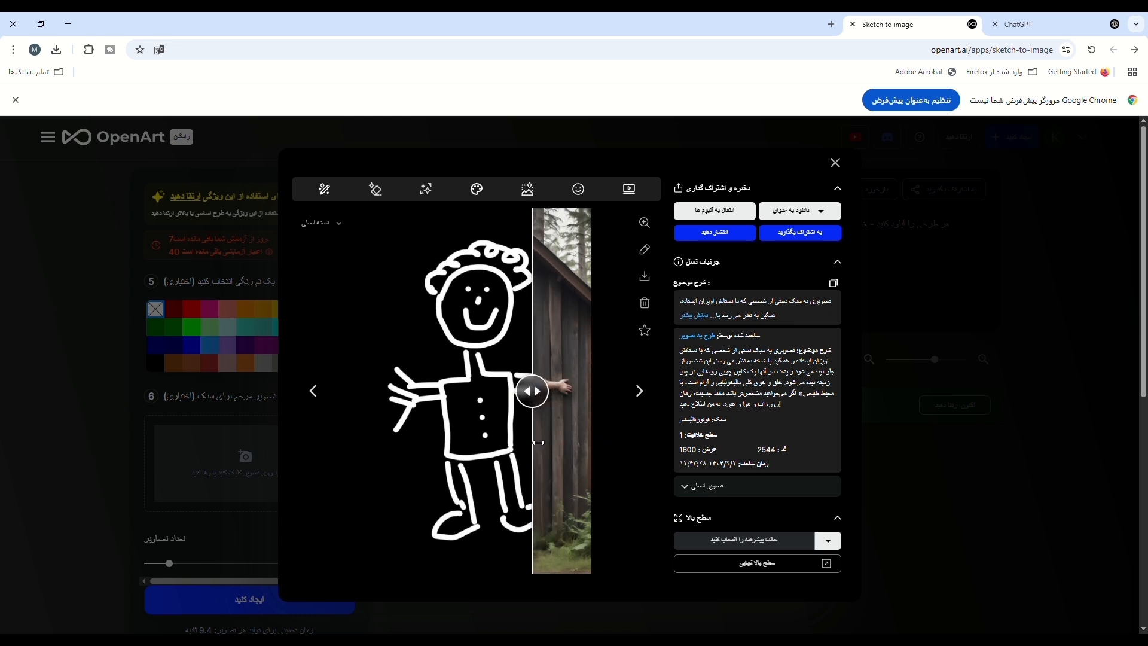
pyautogui.moveTo(498, 443)
pyautogui.mouseDown()
pyautogui.moveTo(330, 442)
pyautogui.moveTo(600, 431)
pyautogui.moveTo(357, 431)
pyautogui.moveTo(616, 431)
pyautogui.moveTo(363, 437)
pyautogui.mouseUp()
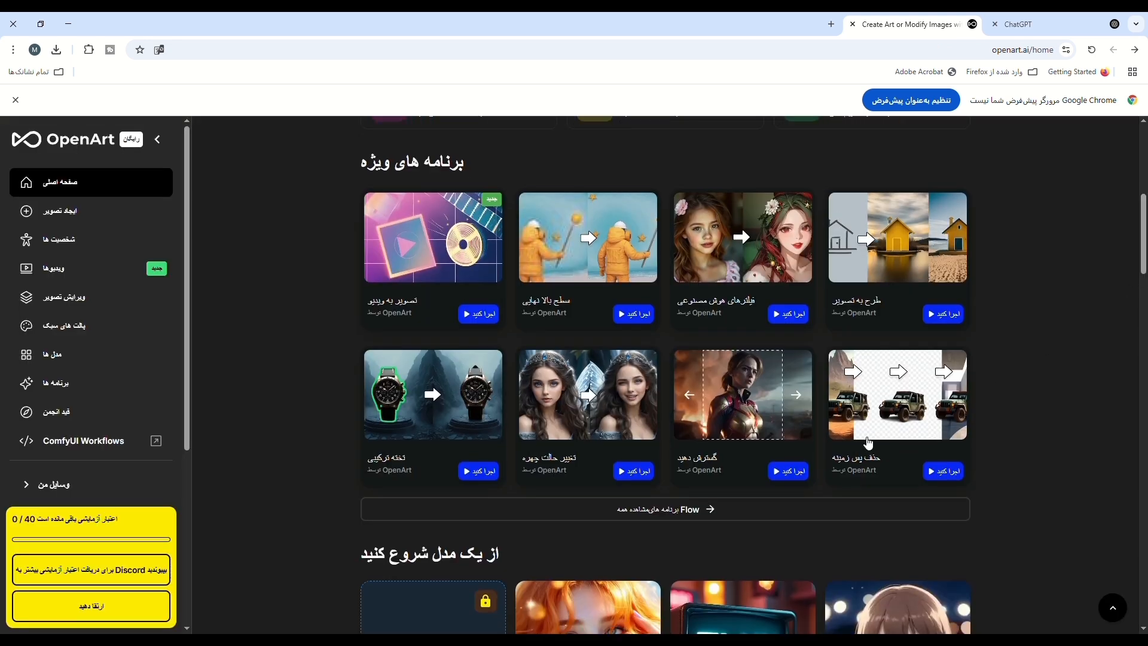
# Step: Show the full list of AI apps from the home page and look through the creative and image-editing apps
pyautogui.click(719, 513)
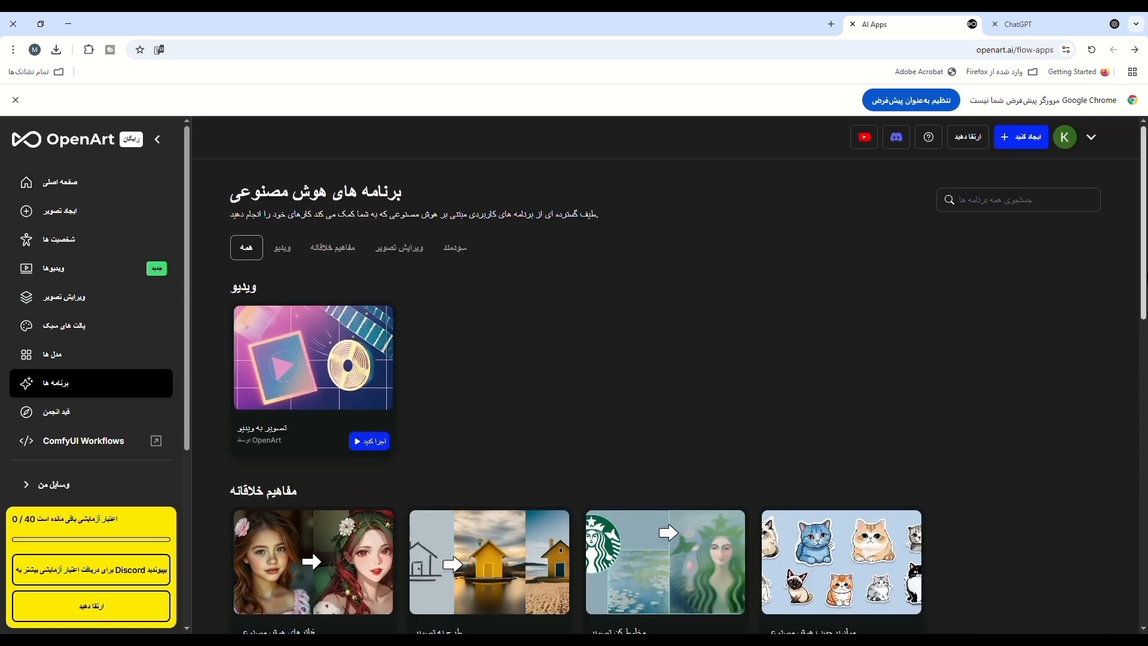
pyautogui.scroll(-3, 827, 481)
pyautogui.scroll(-3, 687, 375)
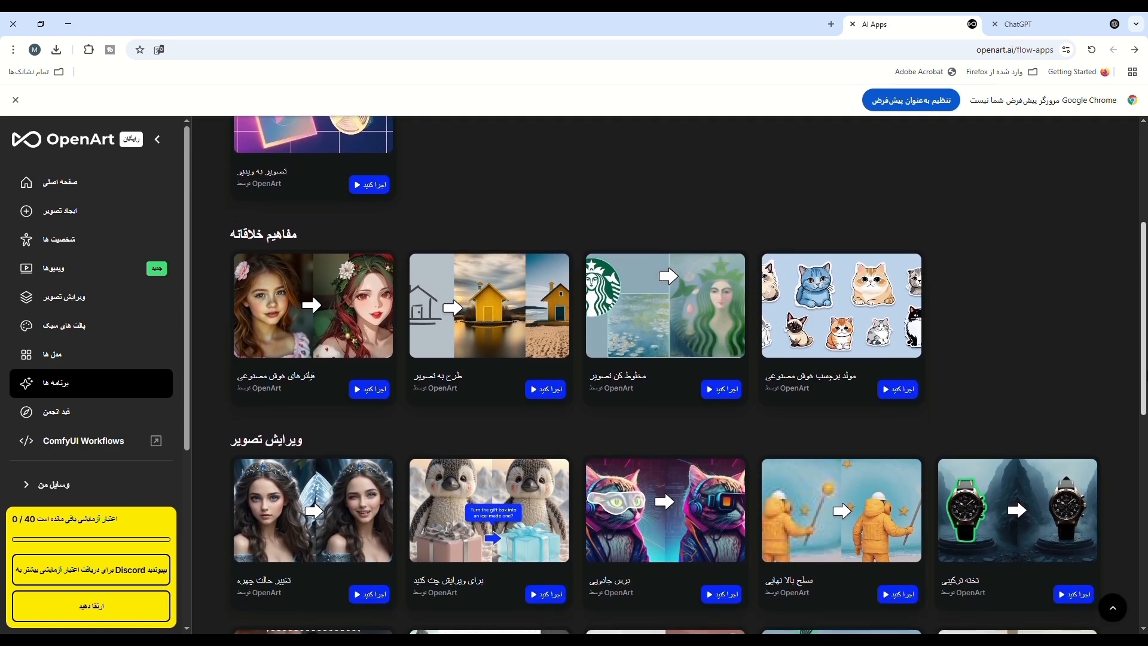
pyautogui.scroll(-2, 688, 375)
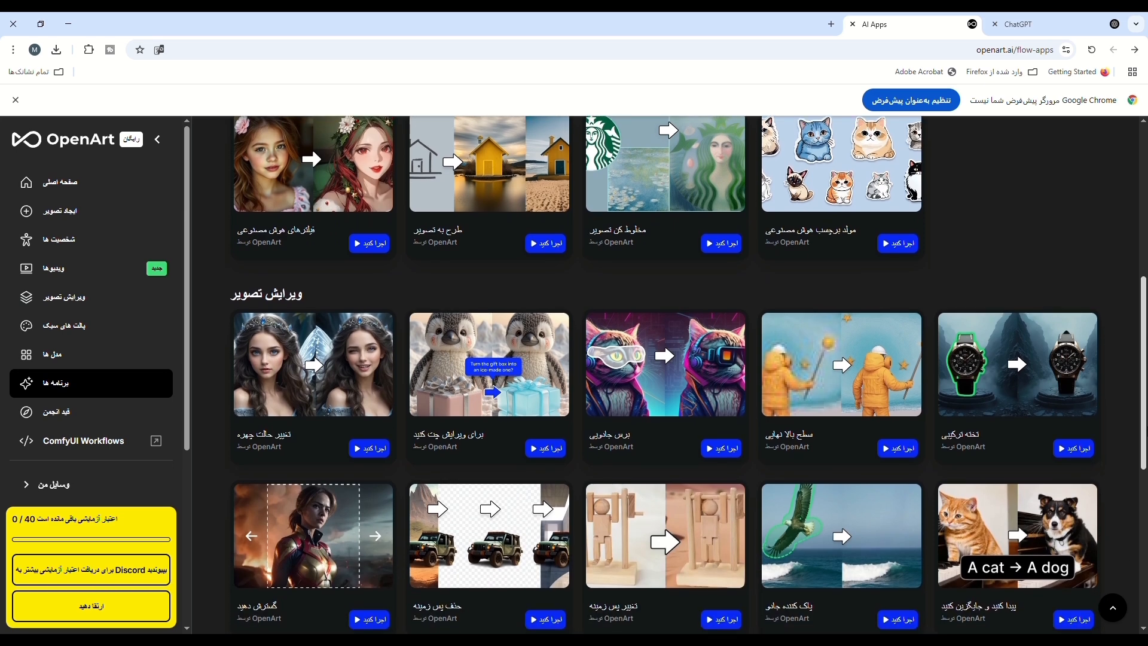
pyautogui.scroll(-3, 1143, 482)
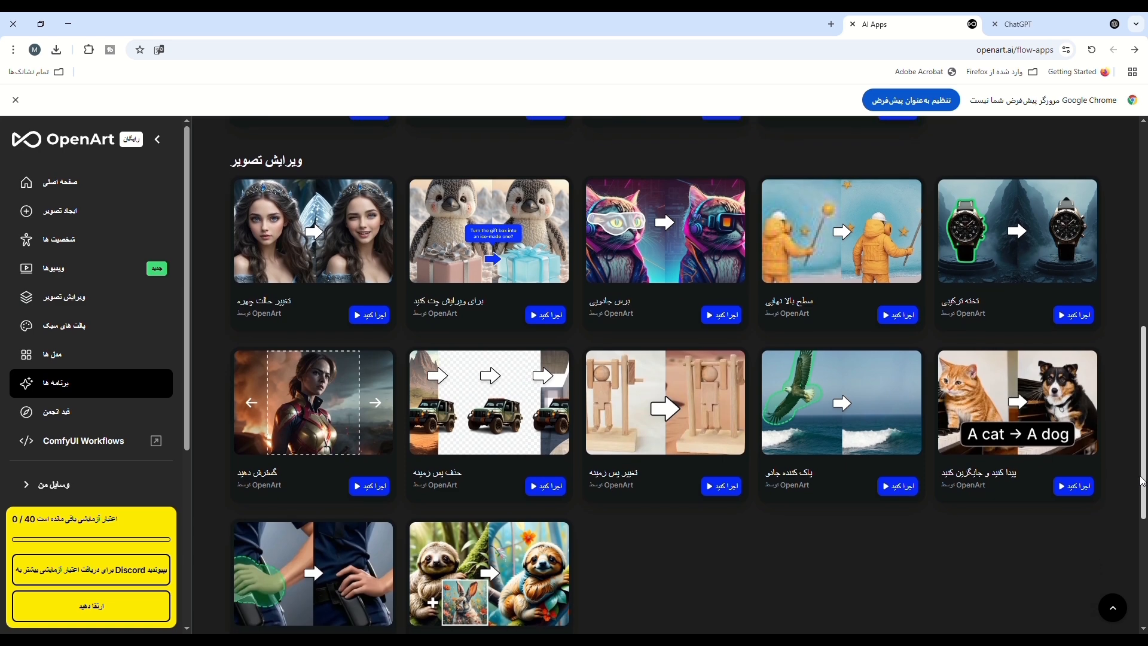
pyautogui.moveTo(1142, 481); pyautogui.dragTo(1136, 512)
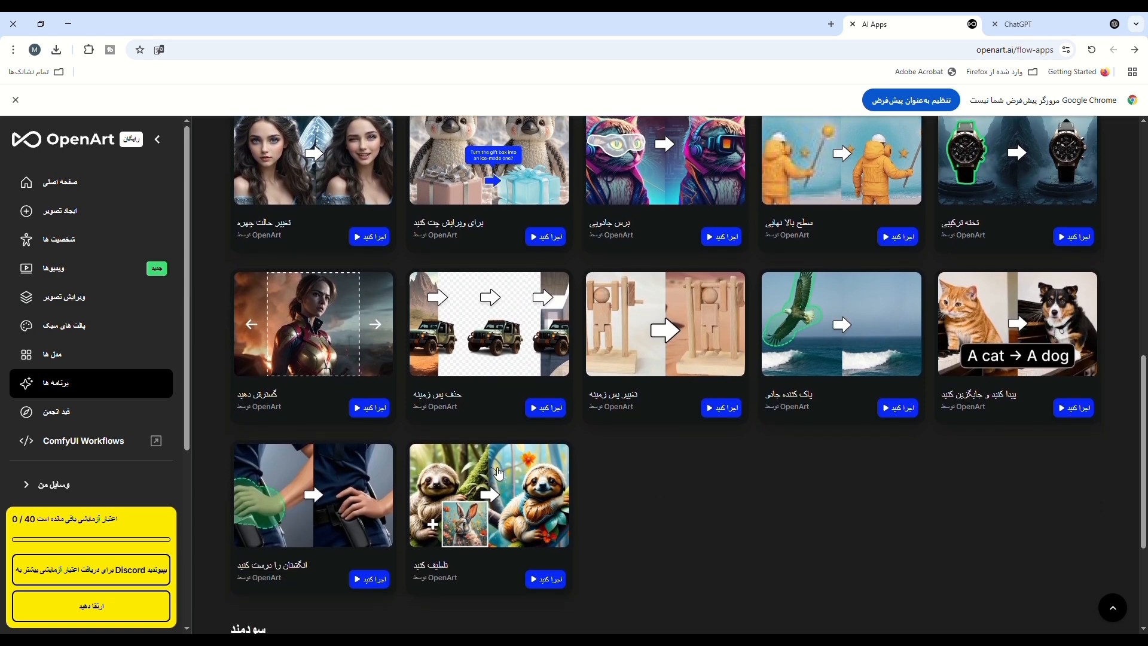